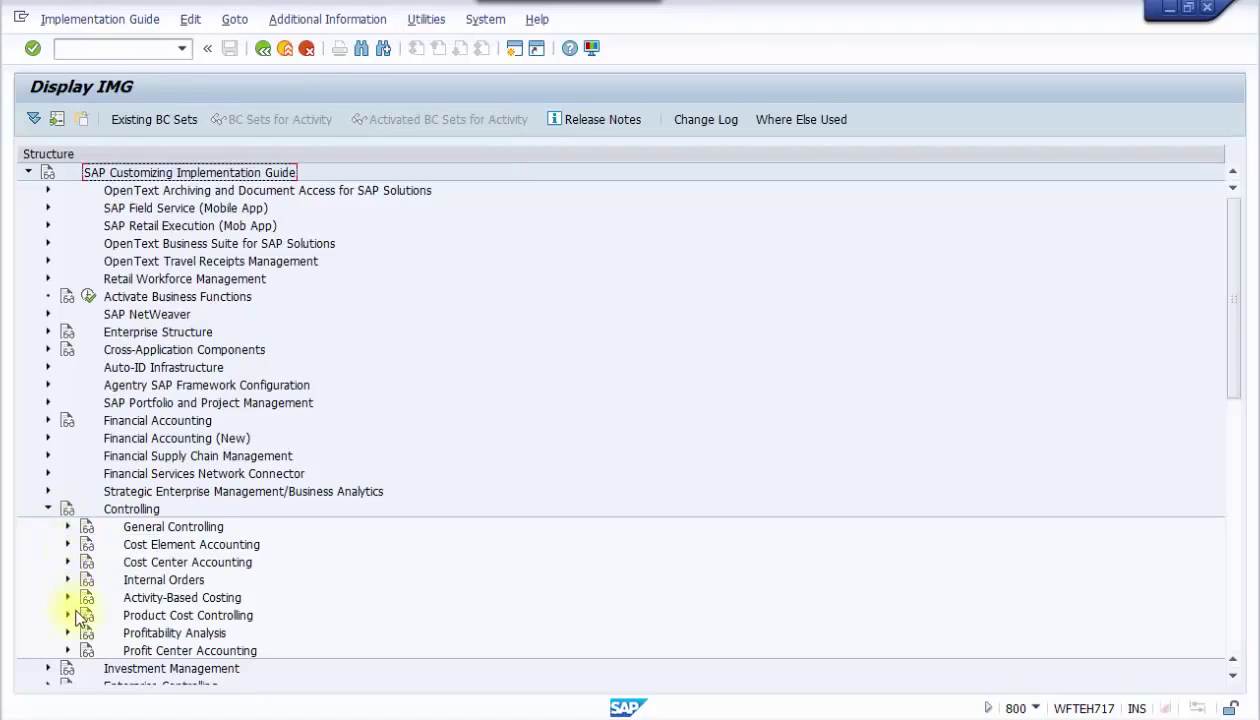
# Open the Maintain Characteristics activity under Controlling > Profitability Analysis > Structures > Define Operating Concern
pyautogui.click(68, 633)
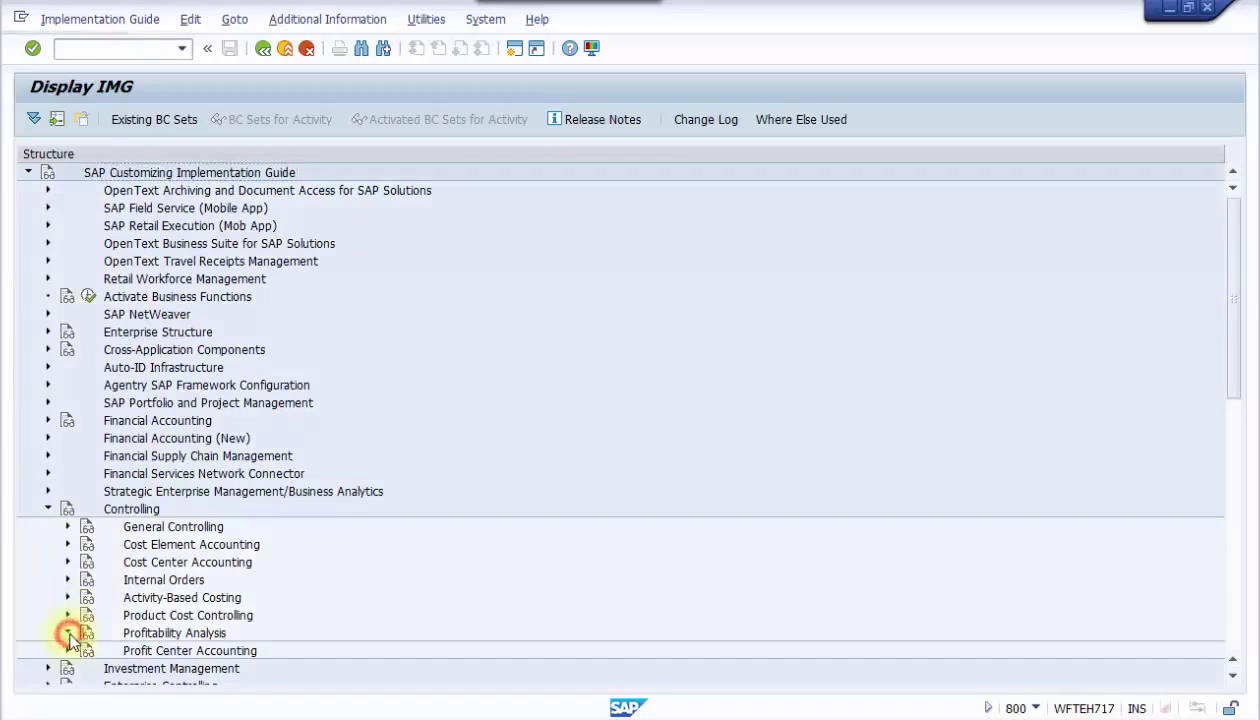
pyautogui.click(88, 599)
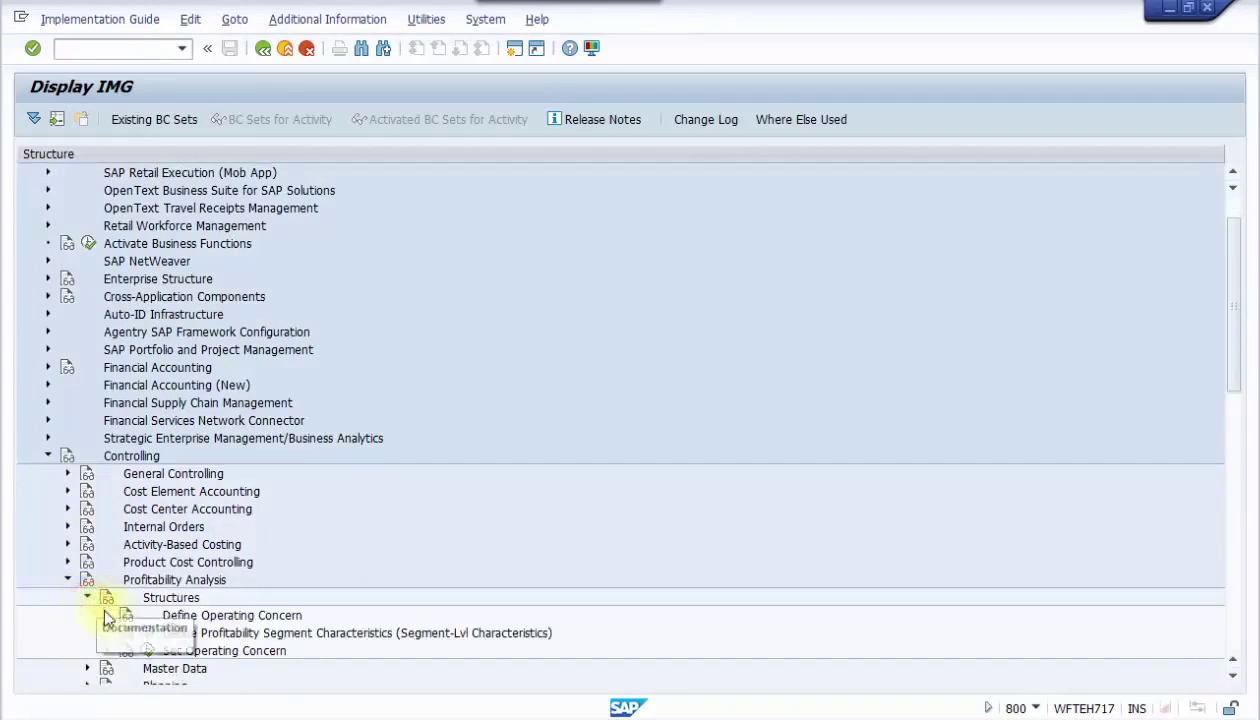
pyautogui.click(106, 615)
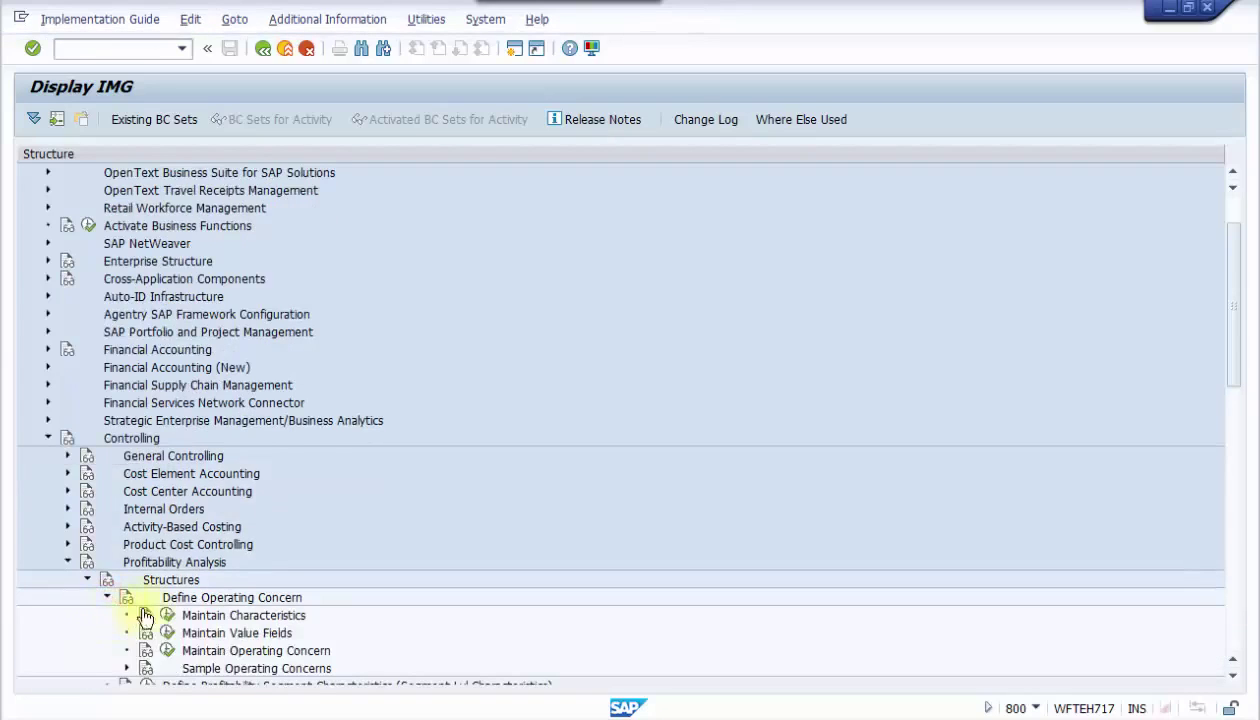
pyautogui.click(167, 616)
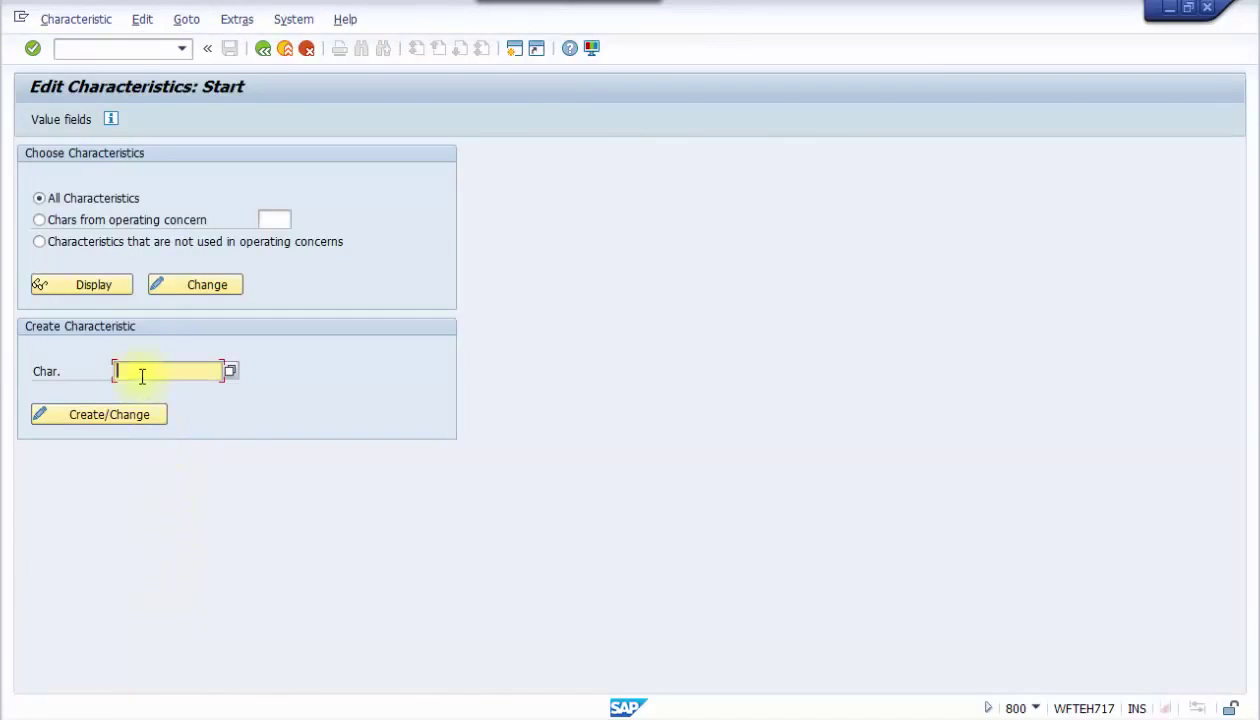
# Start creating characteristic WW001 and acknowledge the cross-client data structure notice
pyautogui.write('ww')
pyautogui.click(147, 392)
pyautogui.click(124, 416)
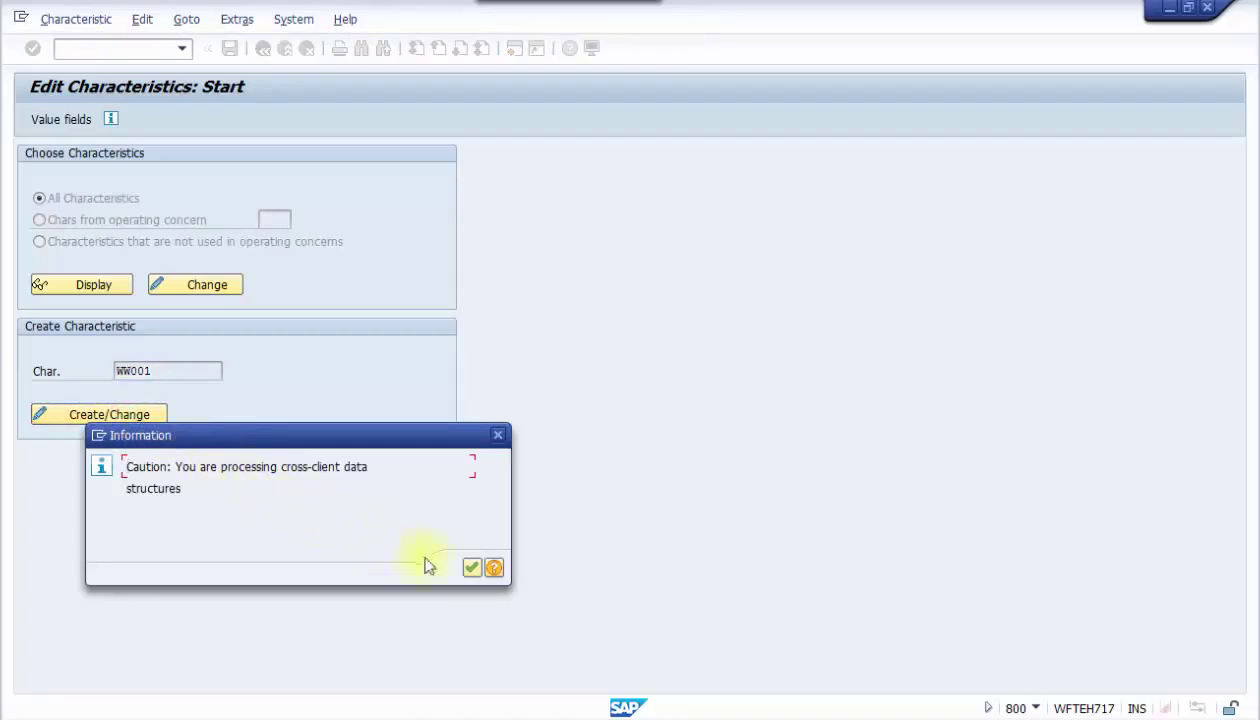
pyautogui.click(470, 567)
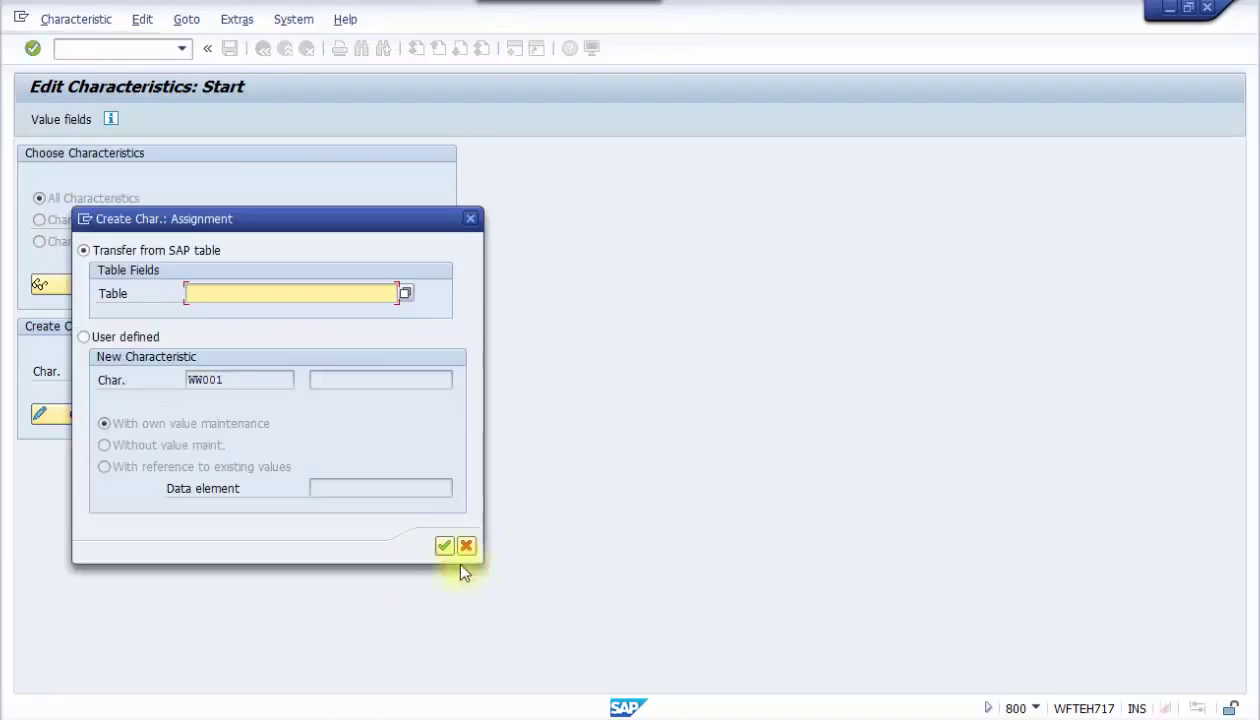
# Make the new characteristic user defined, describe it as "My field", and choose its own value maintenance
pyautogui.click(102, 337)
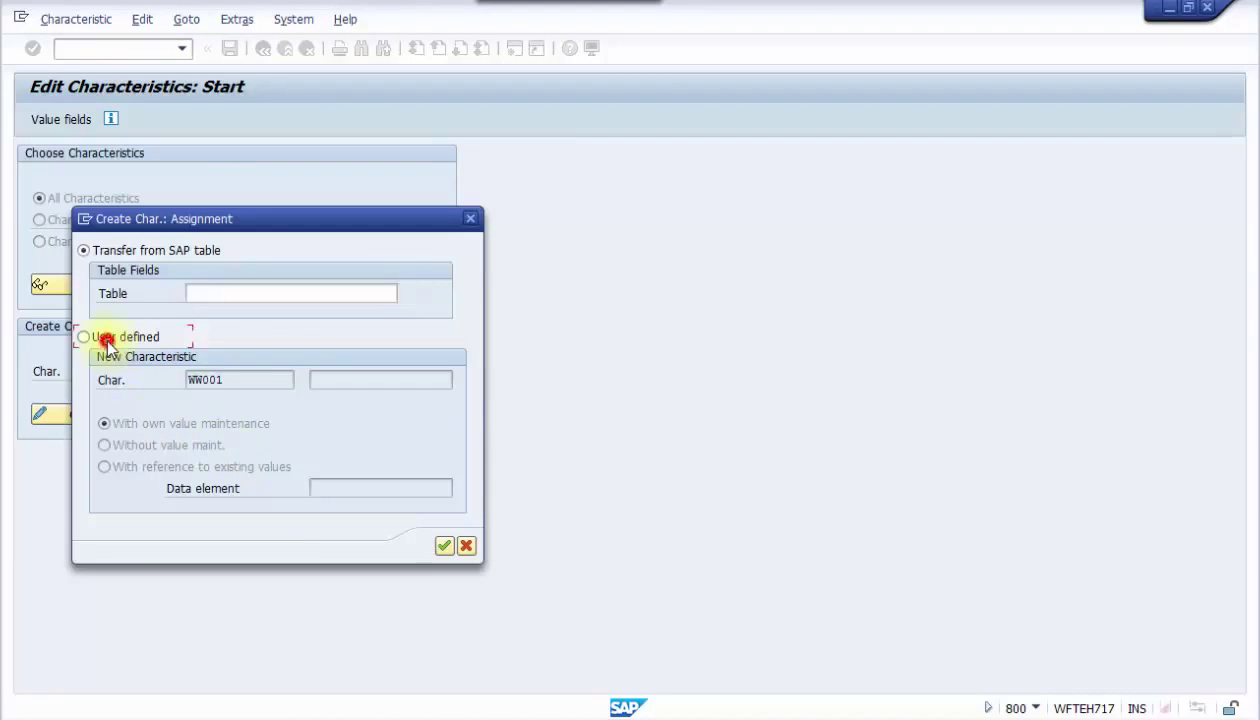
pyautogui.click(332, 378)
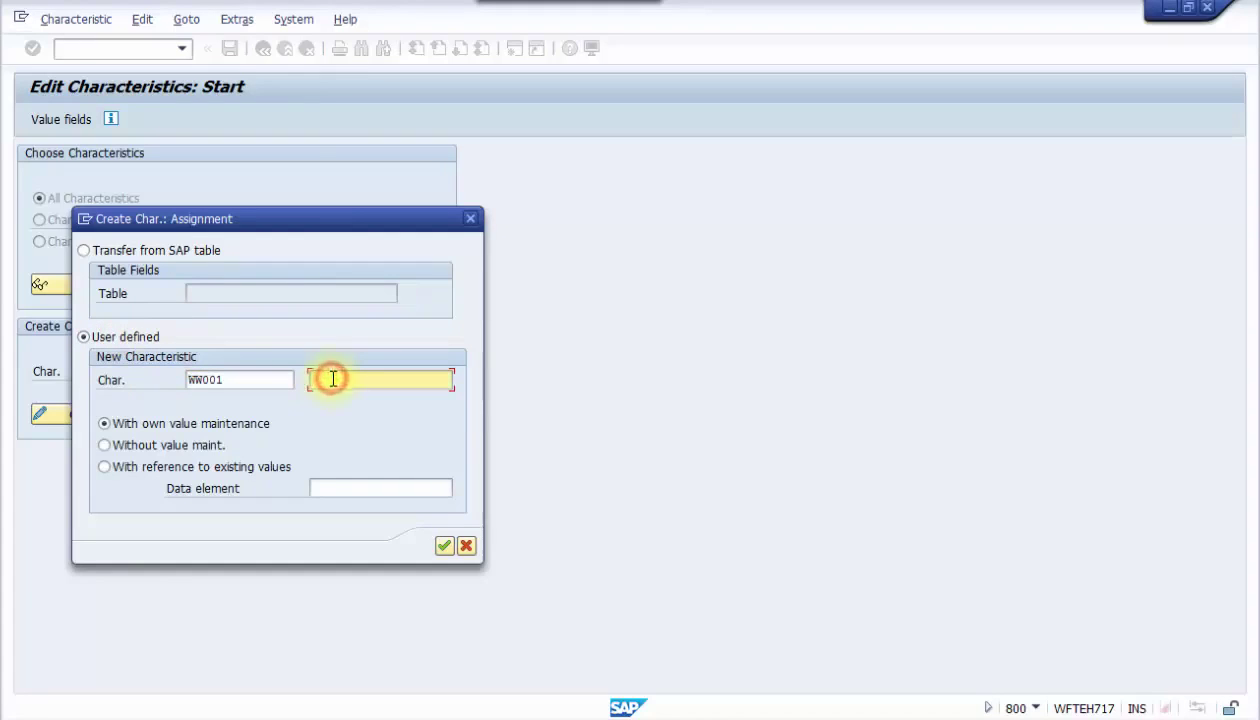
pyautogui.write('M')
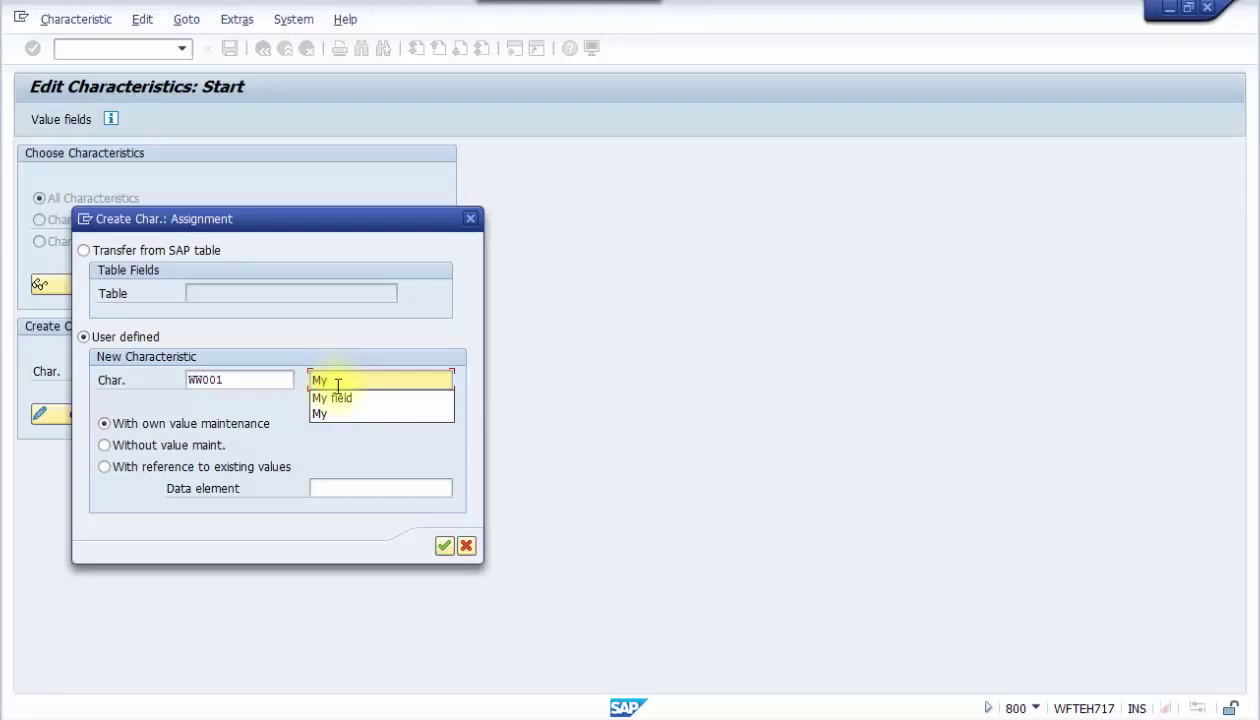
pyautogui.write('y')
pyautogui.click(338, 398)
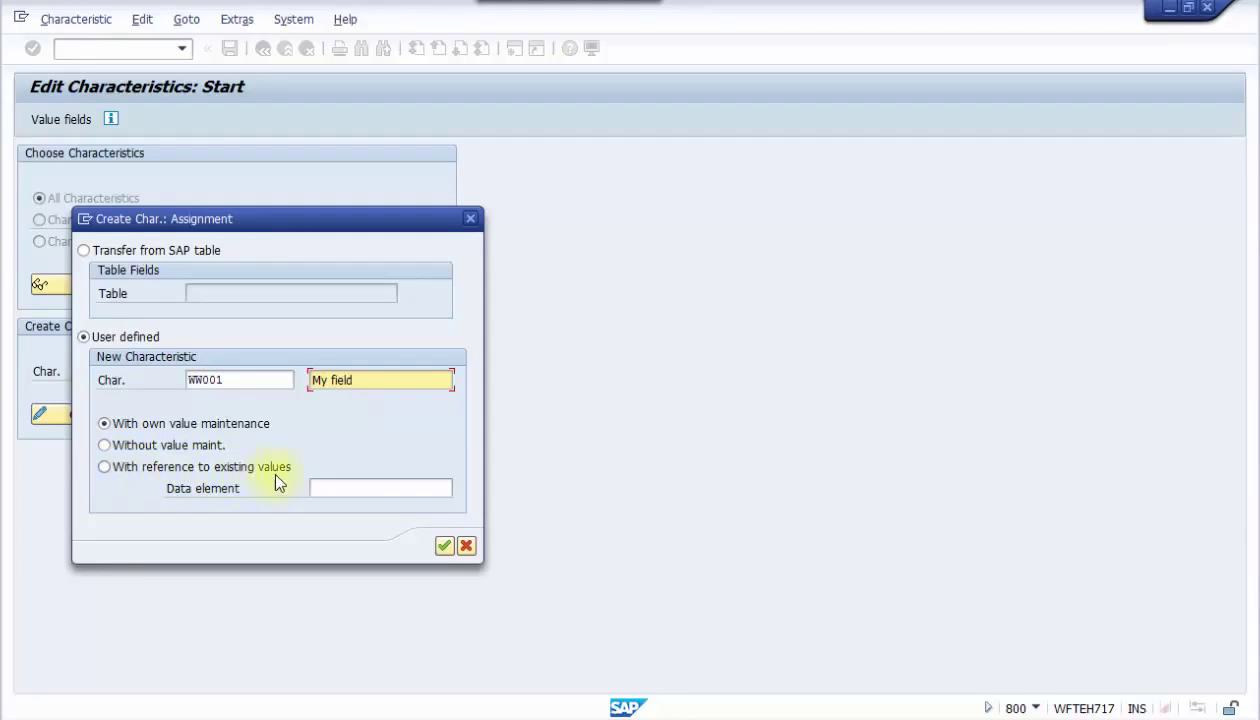
pyautogui.click(104, 423)
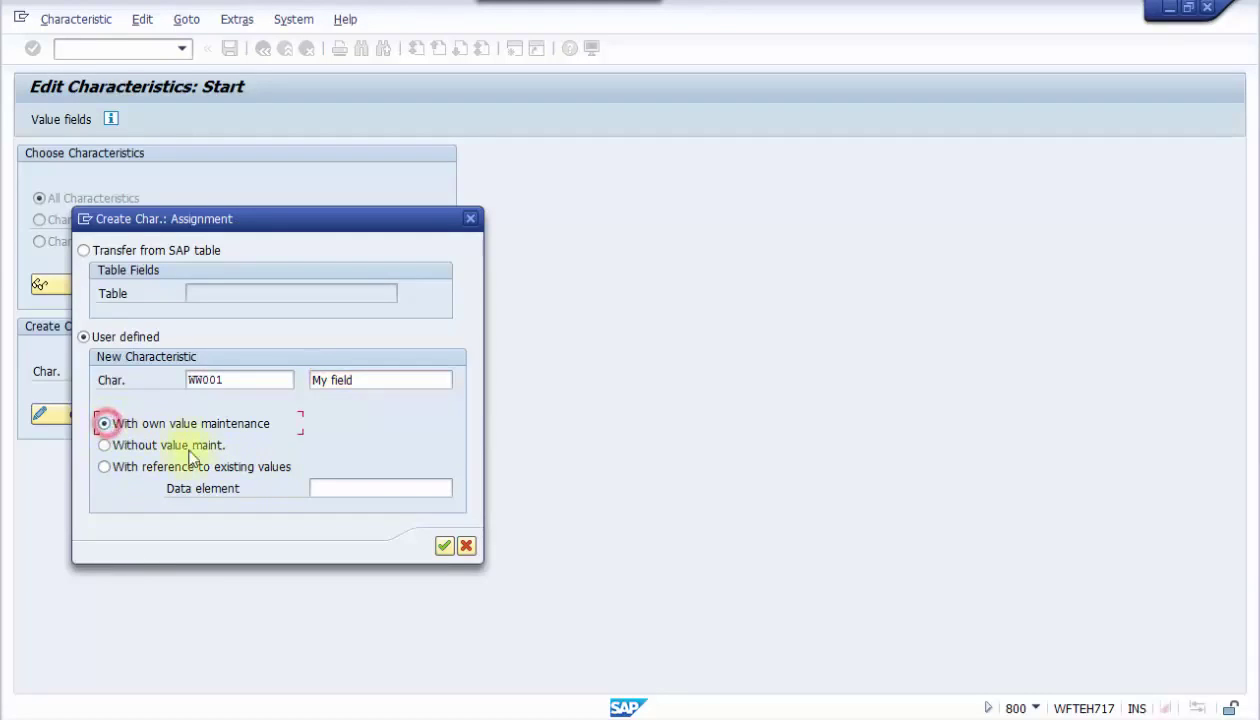
pyautogui.click(443, 546)
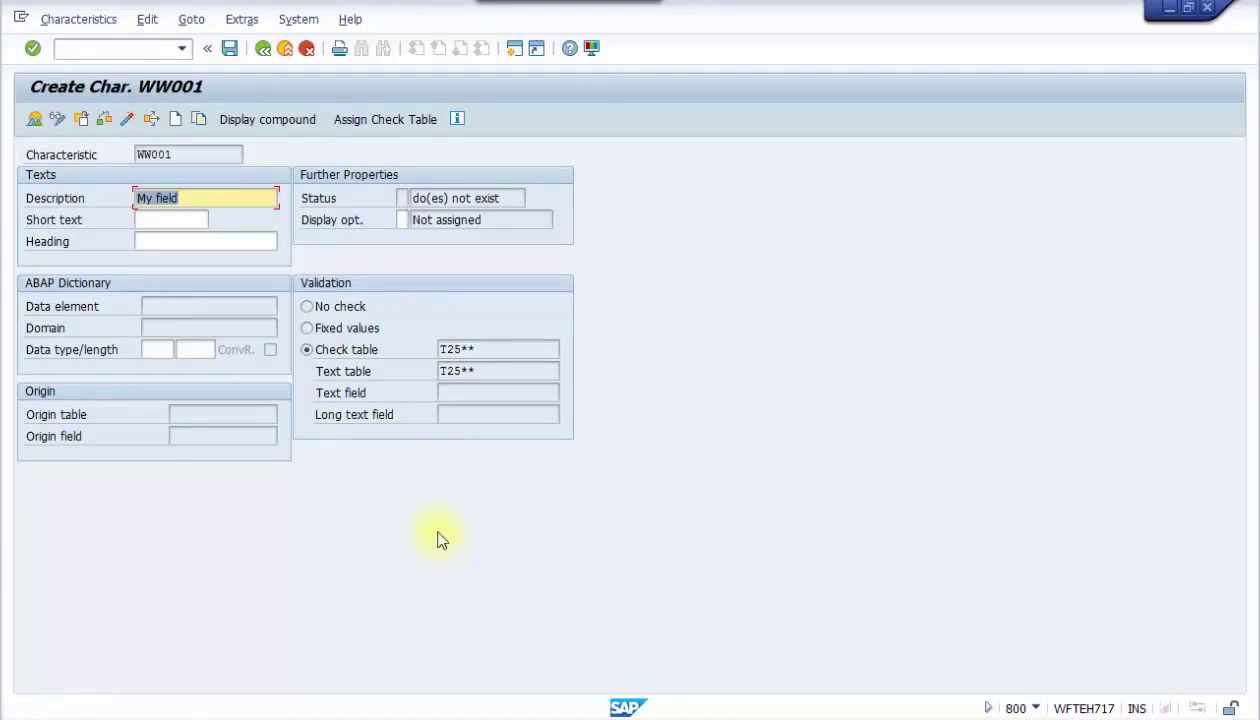
# Set the characteristic's data type to CHAR with a length of 10
pyautogui.click(153, 349)
pyautogui.click(177, 346)
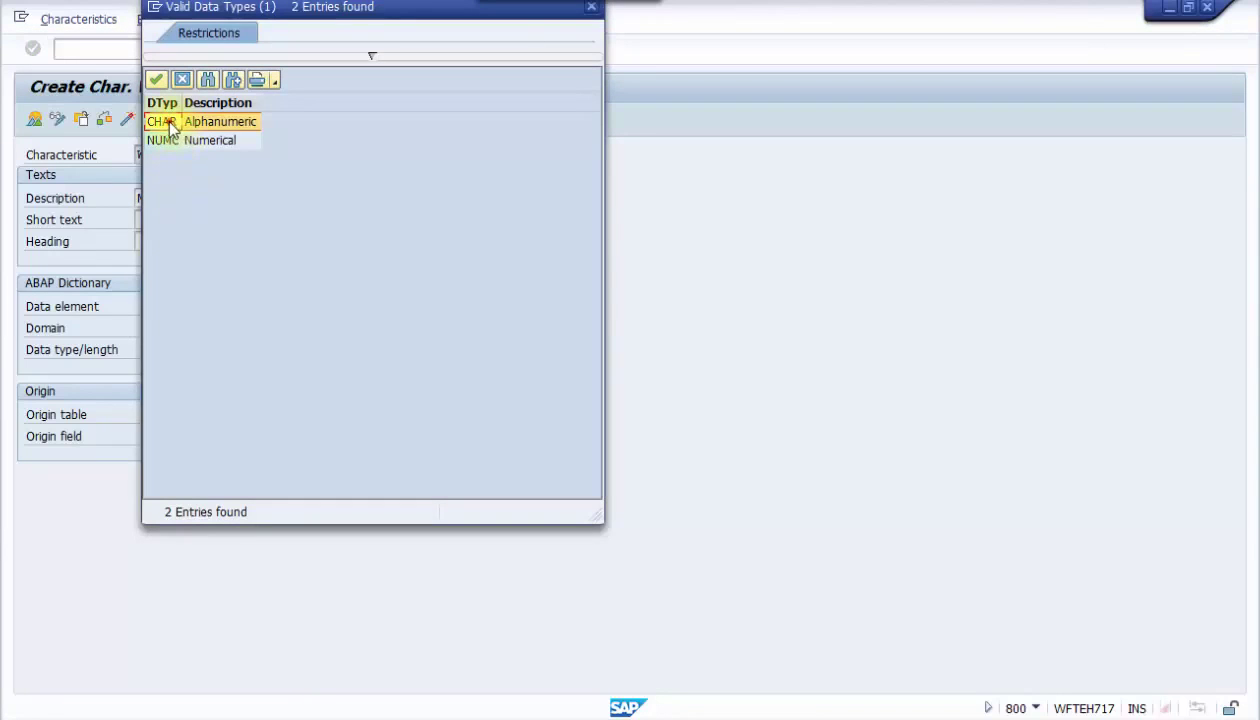
pyautogui.doubleClick(165, 122)
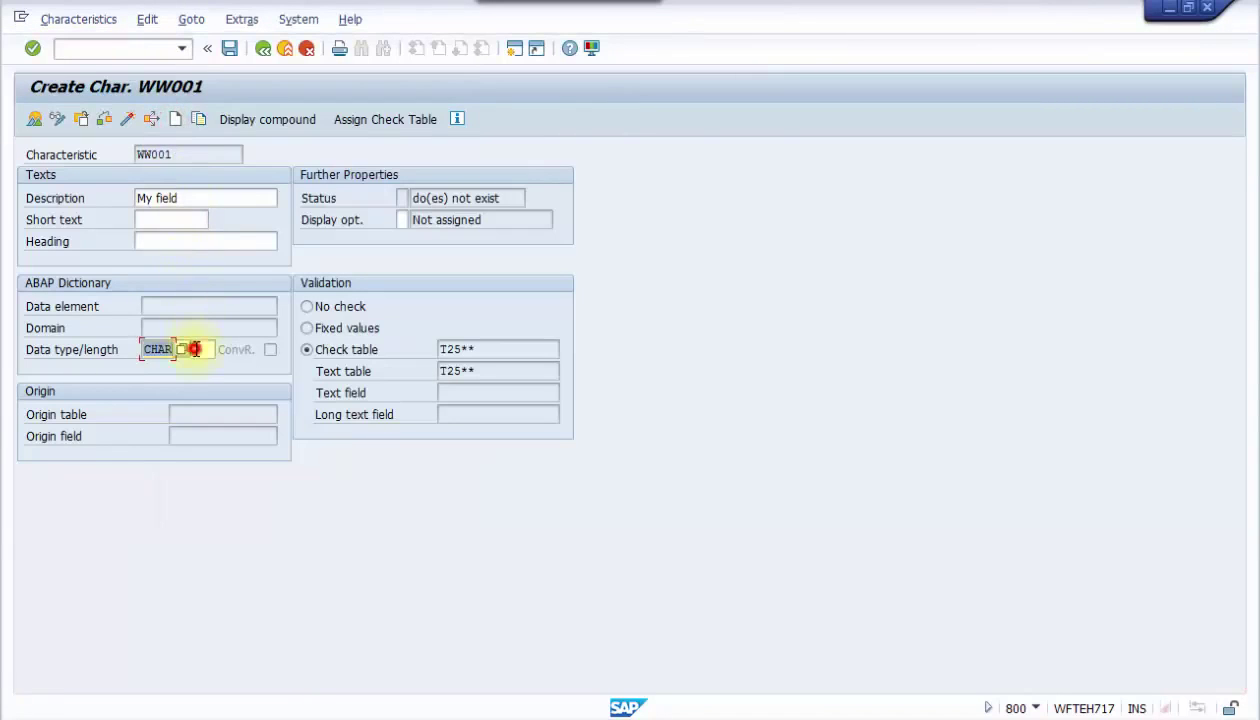
pyautogui.click(195, 348)
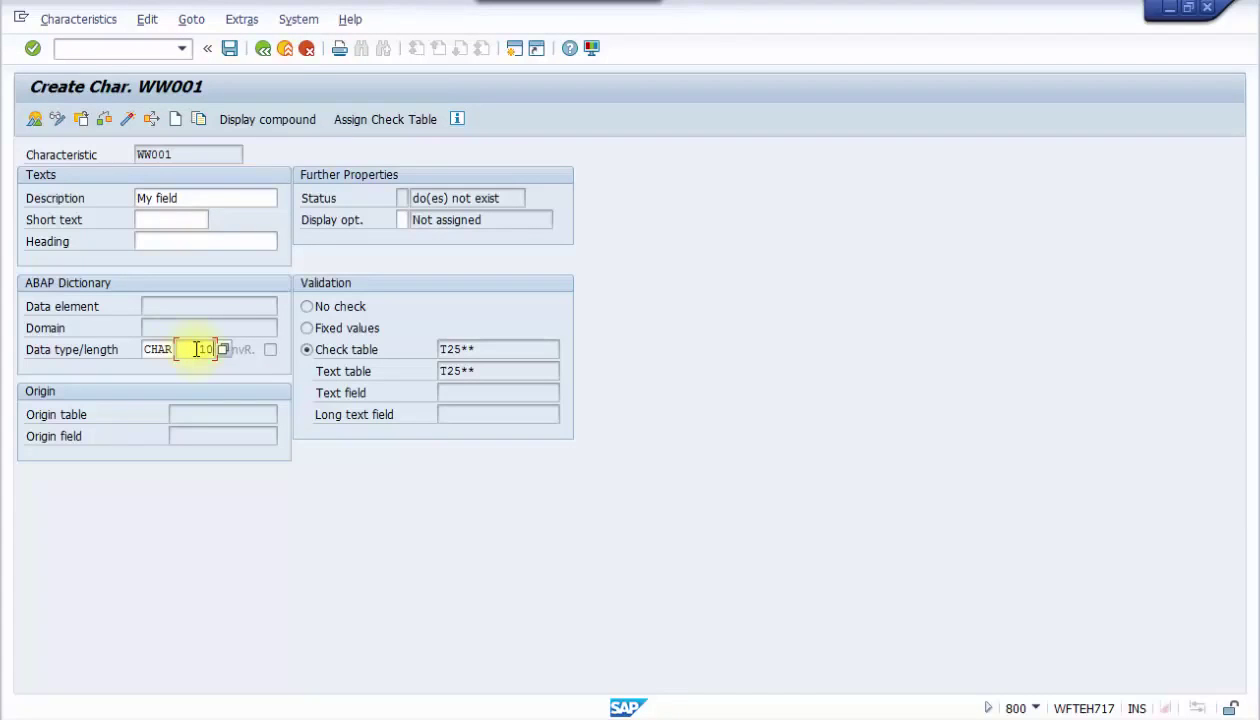
pyautogui.click(32, 48)
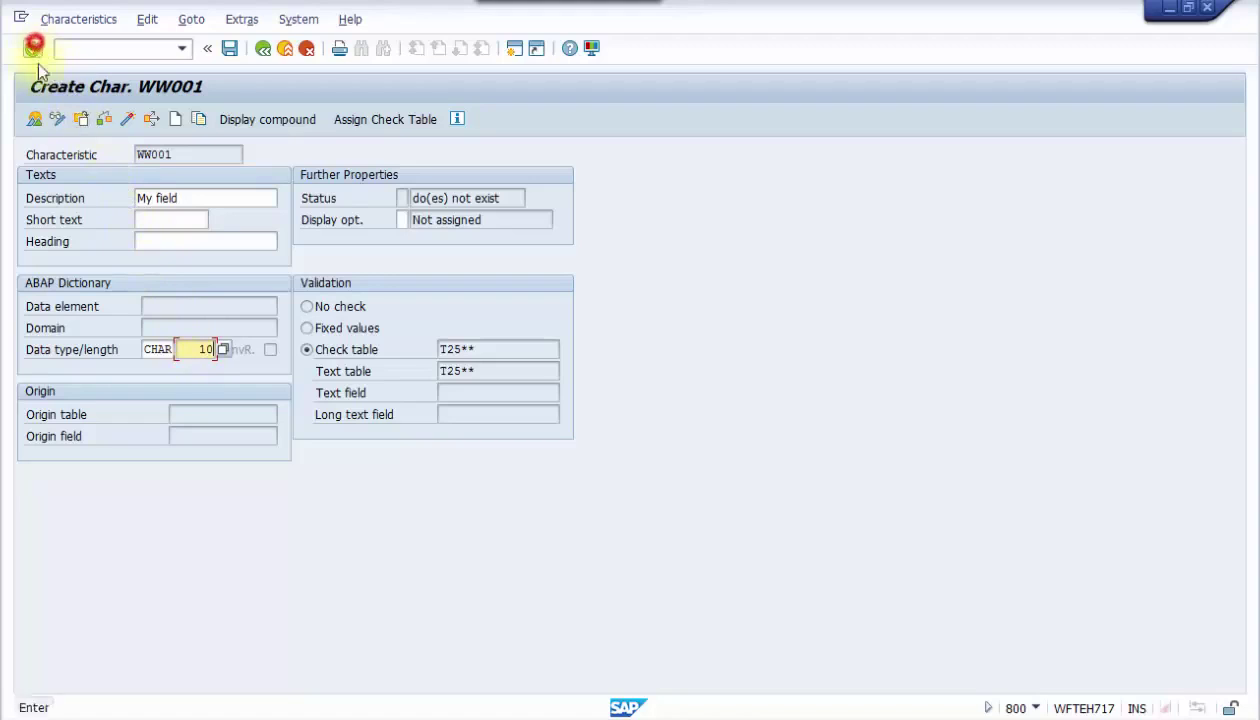
# Set the display option to 3 (Text and key) and activate the characteristic with automatic numbering of its check tables
pyautogui.click(404, 218)
pyautogui.press('F4')
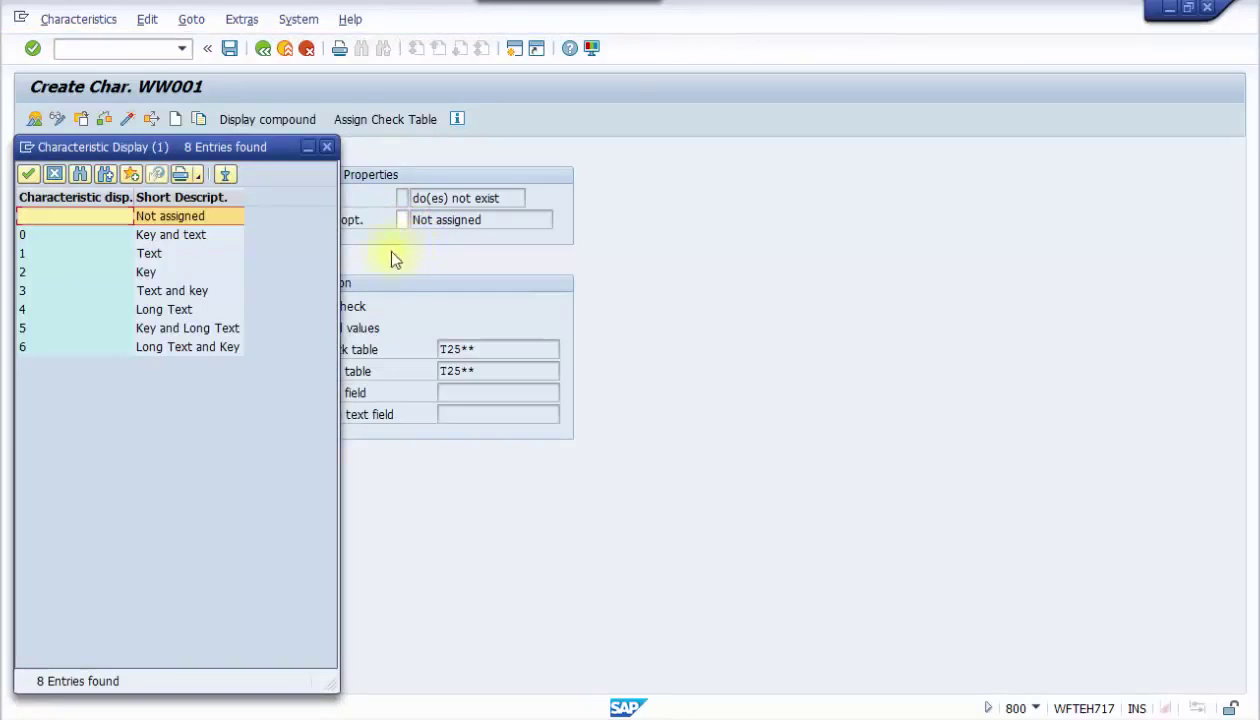
pyautogui.doubleClick(192, 291)
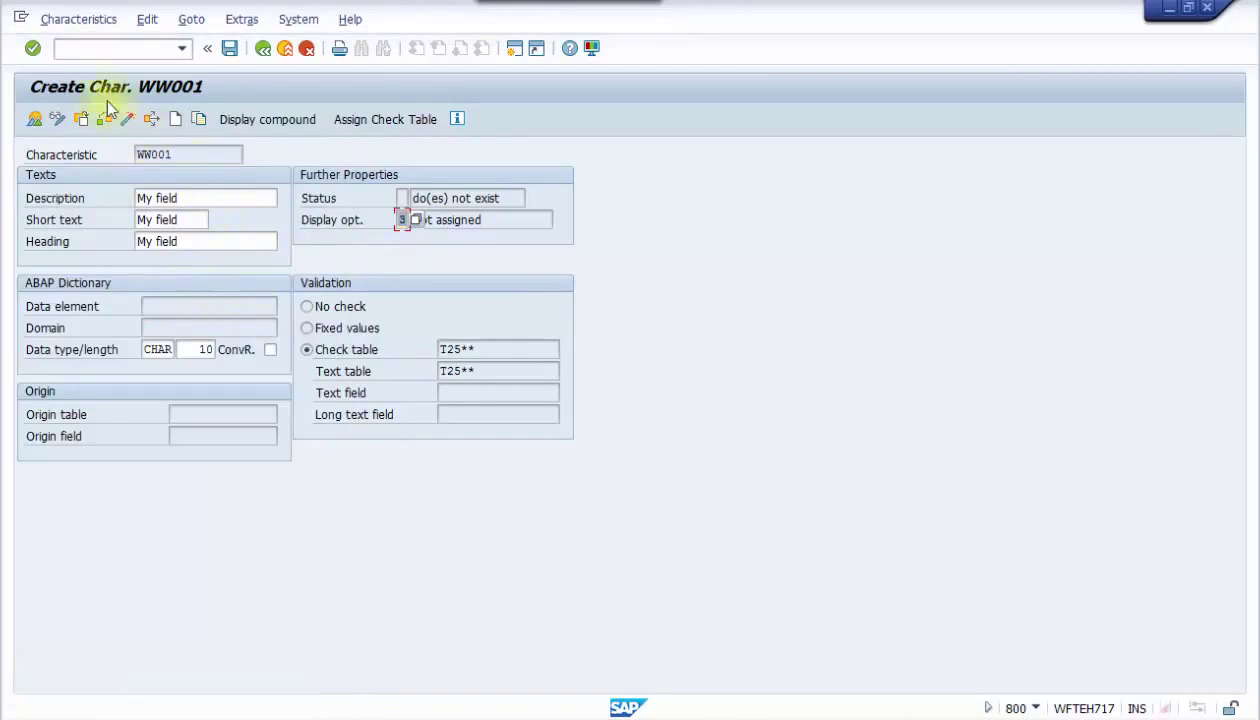
pyautogui.click(36, 54)
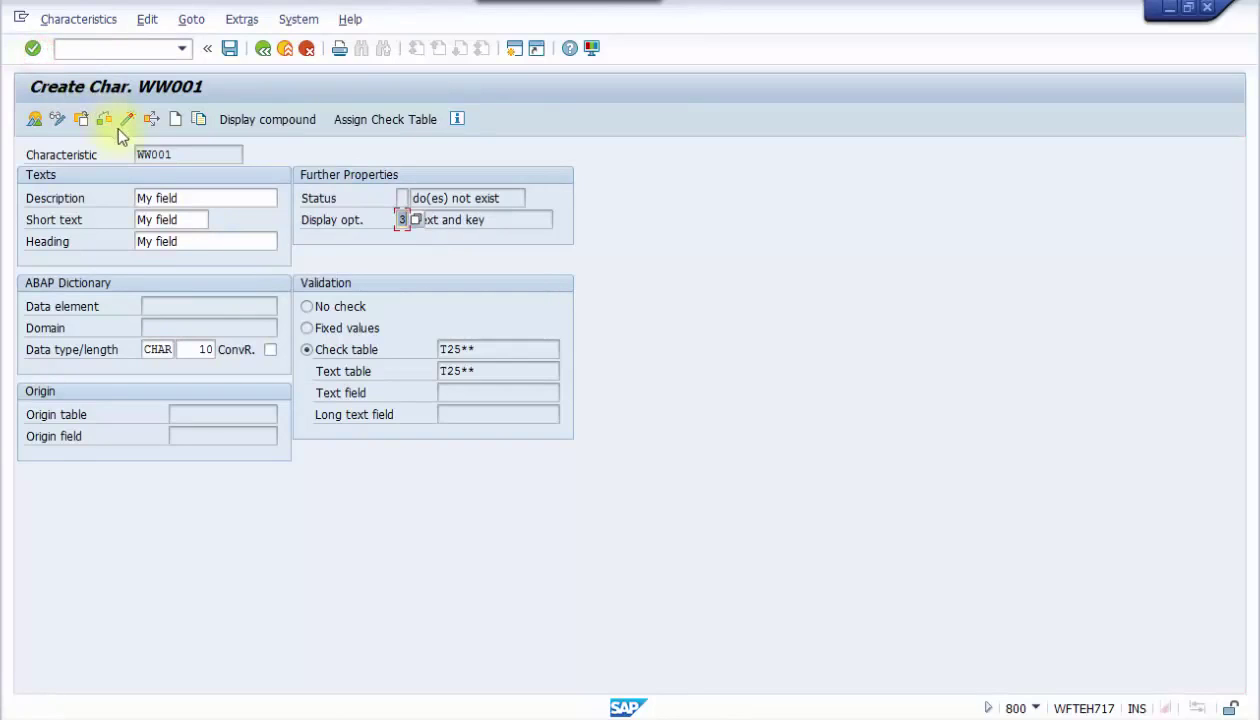
pyautogui.click(128, 121)
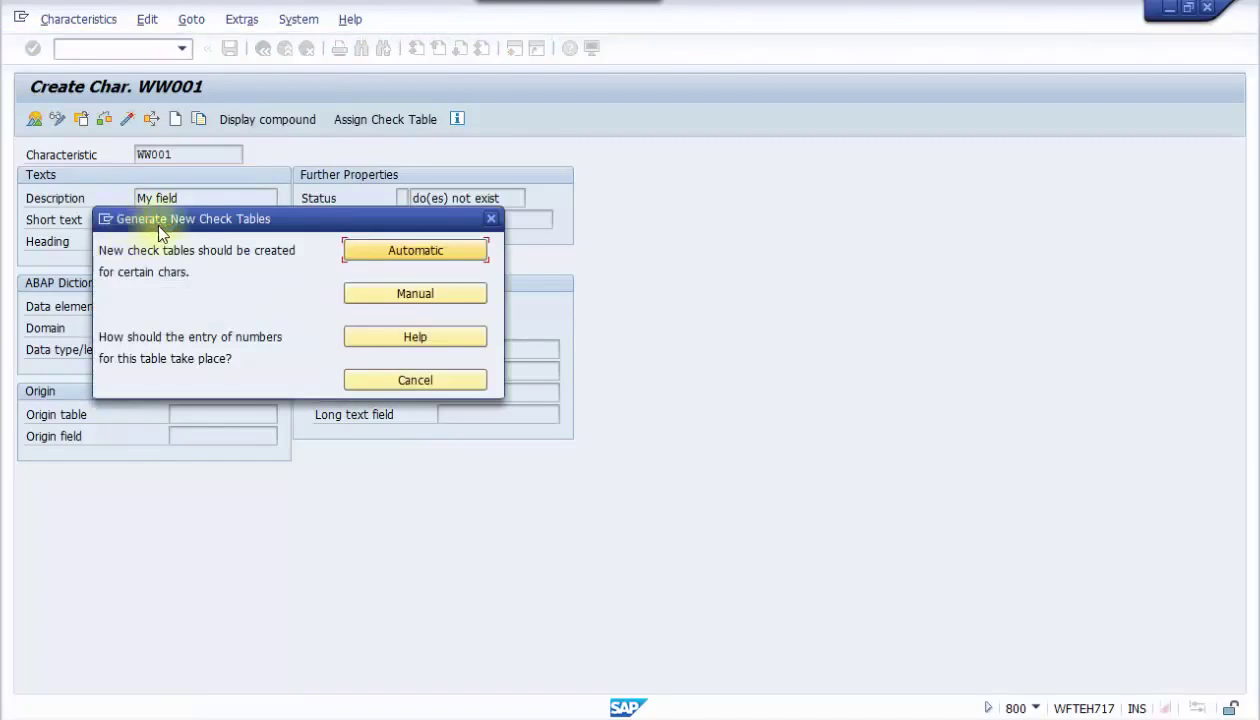
pyautogui.click(363, 256)
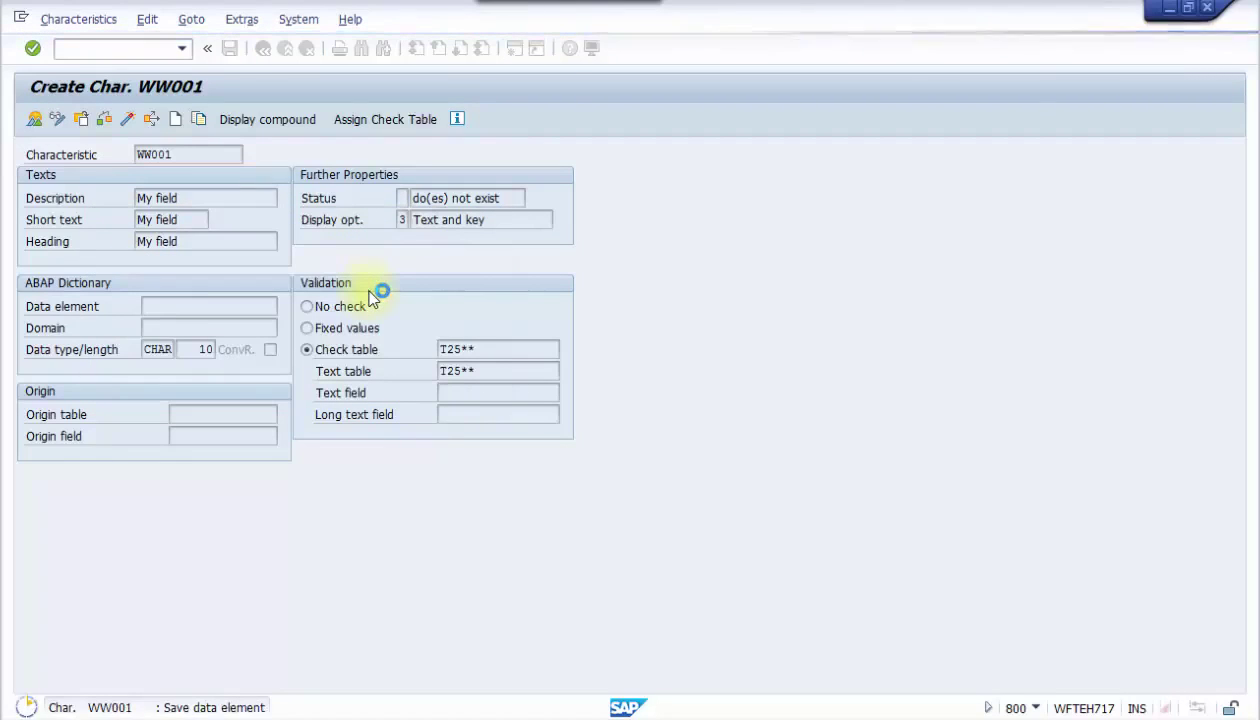
# Review the check table, text table and text field generated for the characteristic, and return to the characteristics start screen
pyautogui.doubleClick(492, 348)
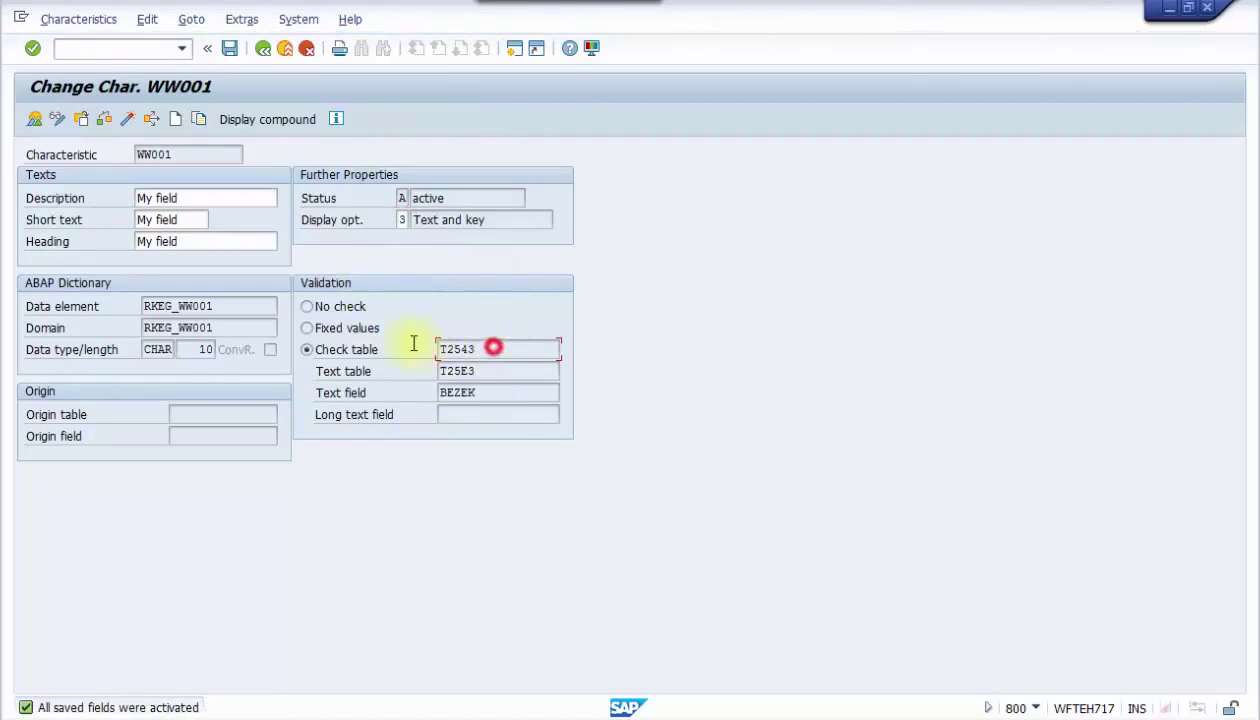
pyautogui.doubleClick(500, 370)
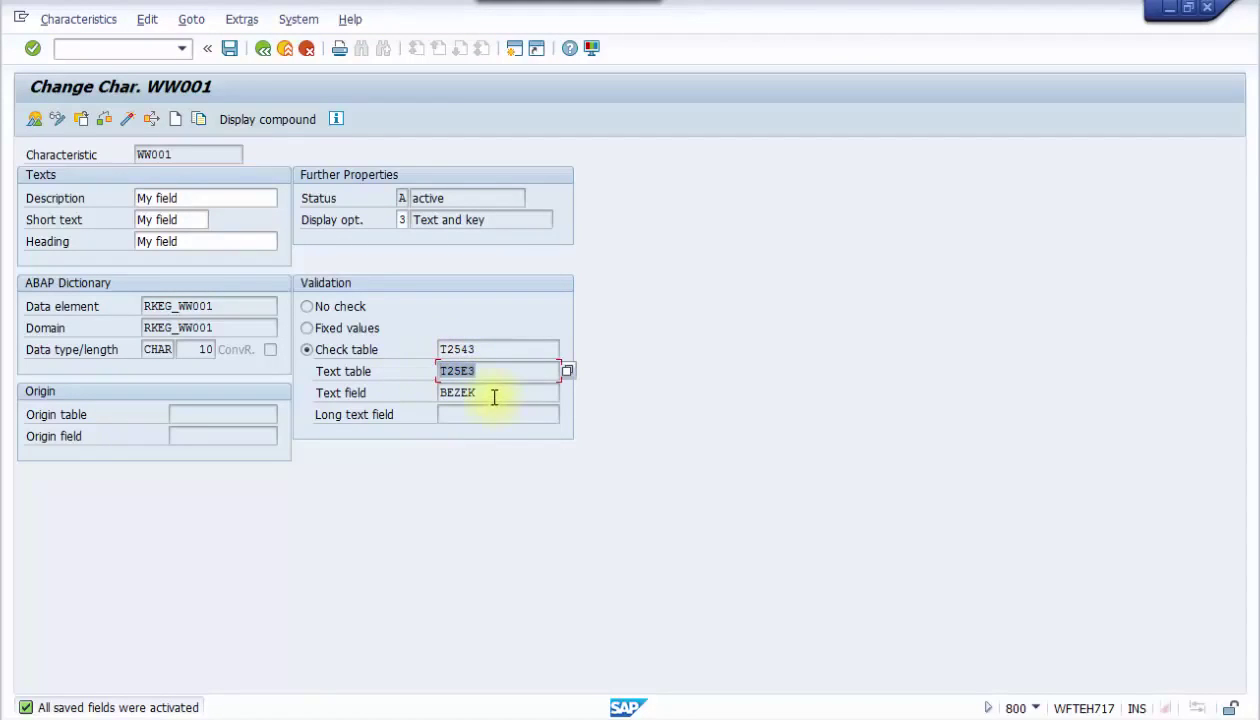
pyautogui.moveTo(494, 395); pyautogui.dragTo(435, 398)
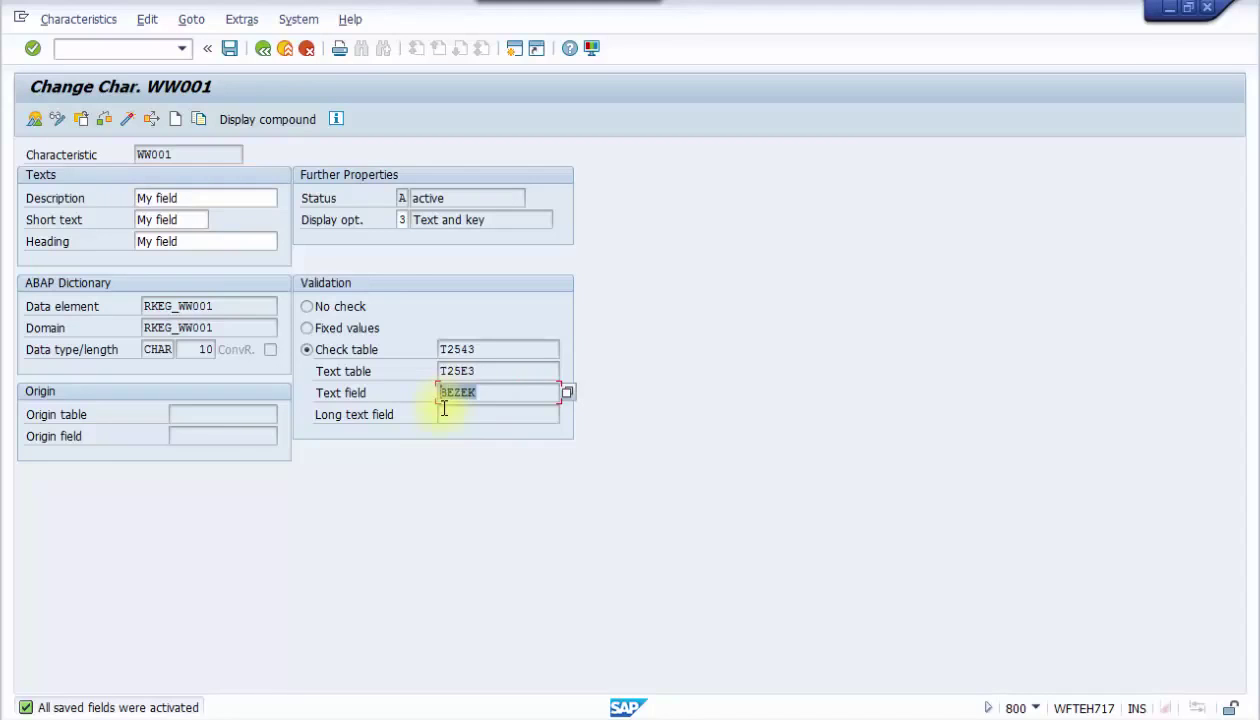
pyautogui.click(263, 50)
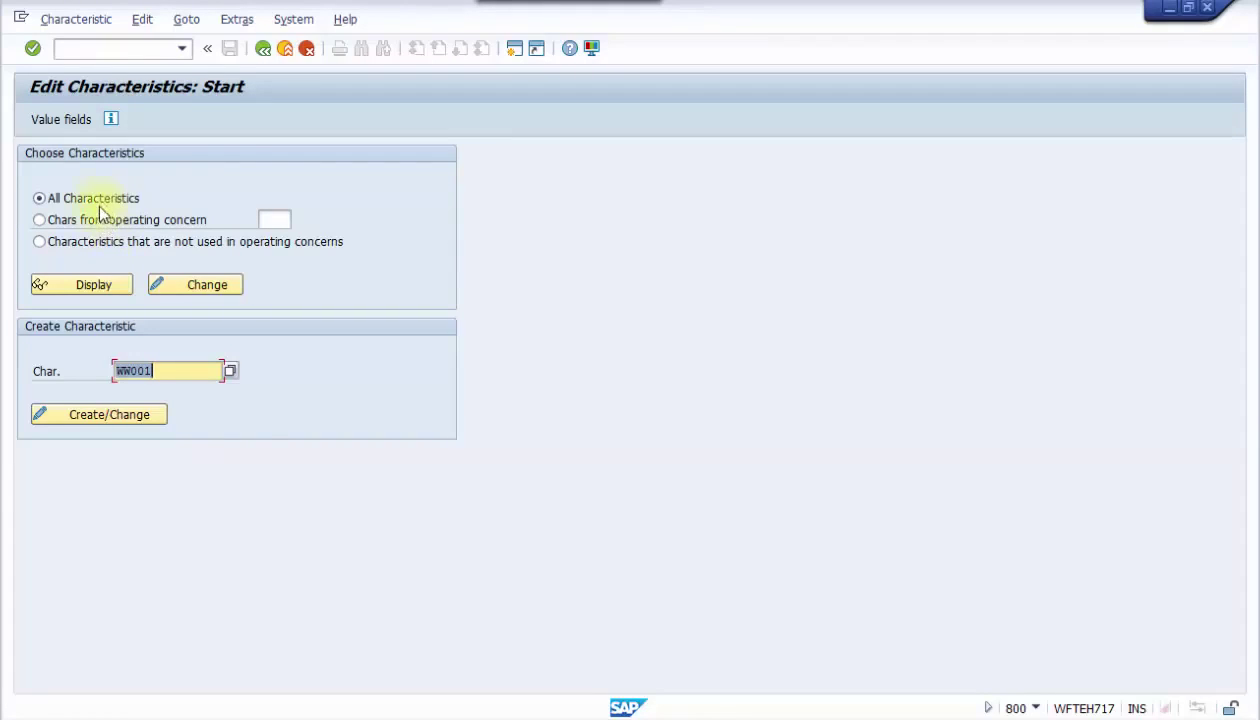
# Display the characteristics not used in operating concerns, check the WW001 entry's name and texts, and return to the implementation guide
pyautogui.click(84, 242)
pyautogui.click(92, 283)
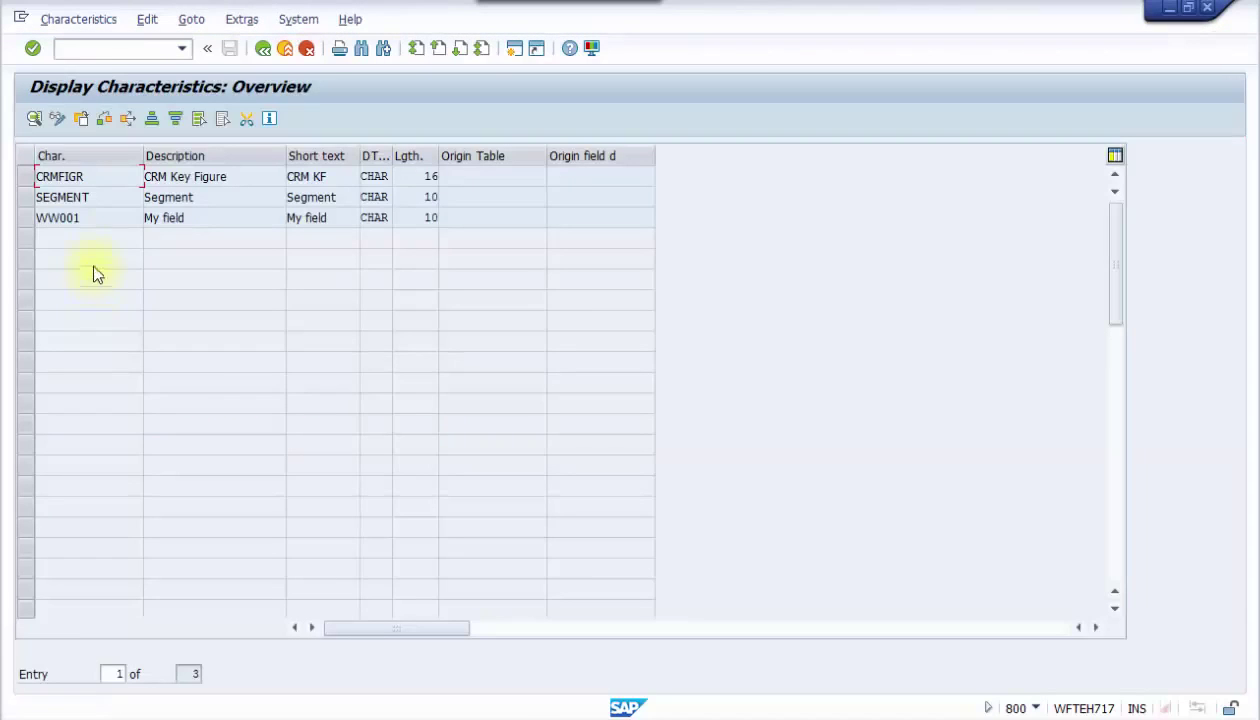
pyautogui.moveTo(105, 217); pyautogui.dragTo(23, 215)
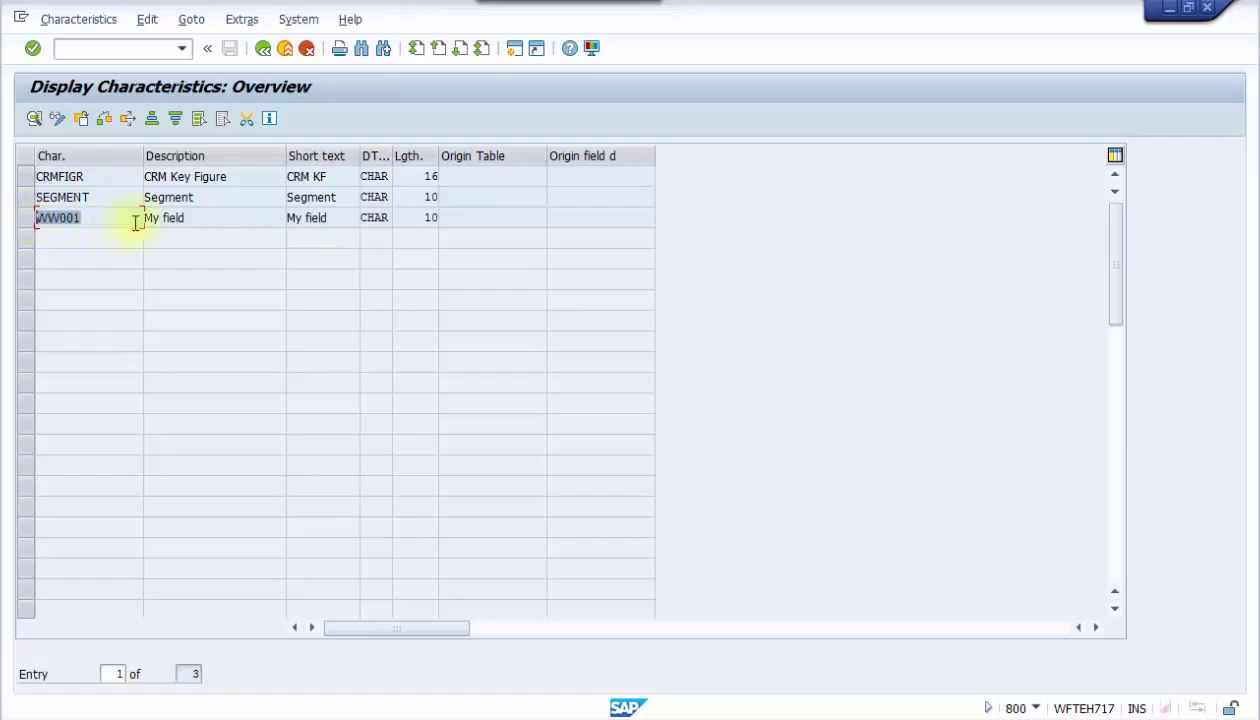
pyautogui.moveTo(212, 220); pyautogui.dragTo(141, 217)
pyautogui.moveTo(343, 217); pyautogui.dragTo(287, 217)
pyautogui.click(263, 49)
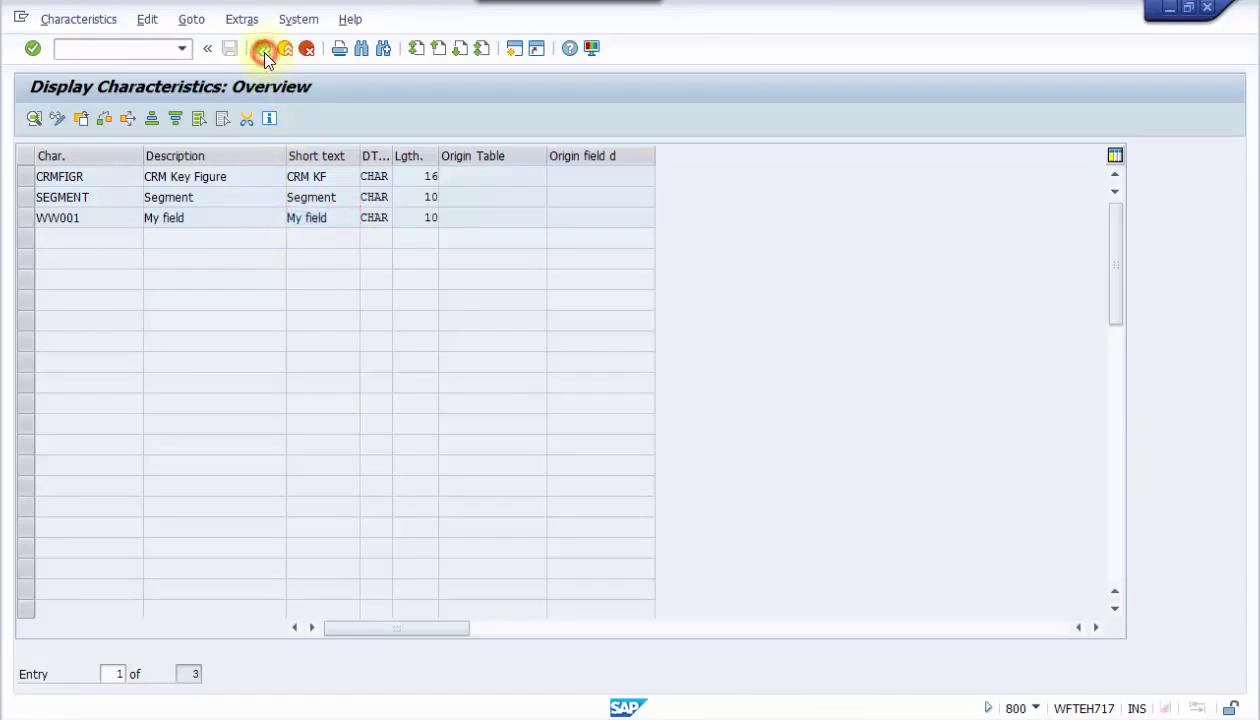
pyautogui.click(263, 49)
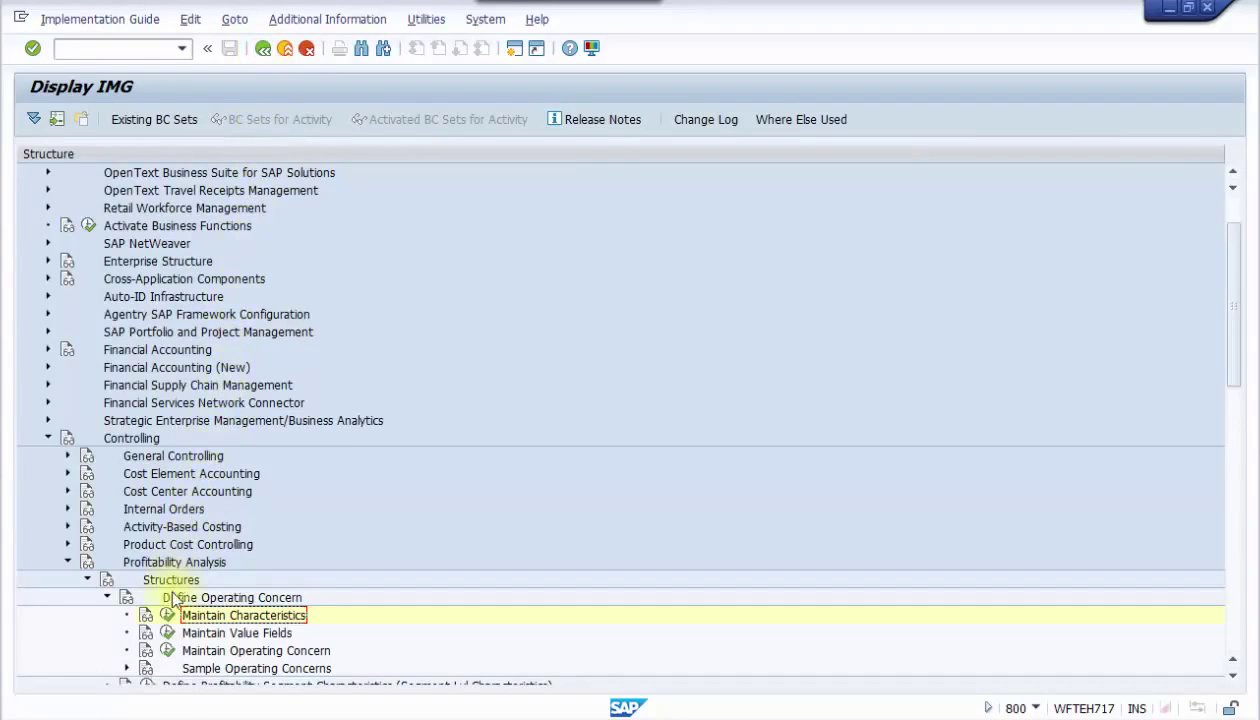
# Open the data structure of operating concern 9000 in change mode through the Maintain Operating Concern activity
pyautogui.click(167, 651)
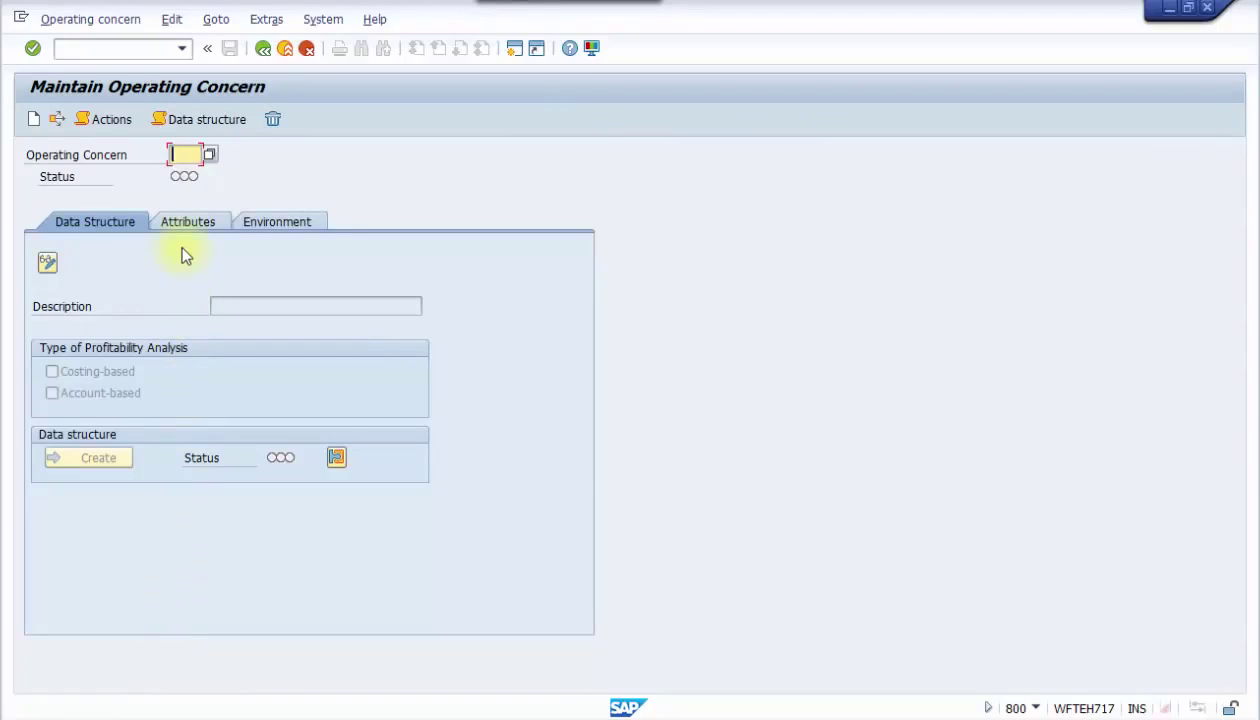
pyautogui.write('9000')
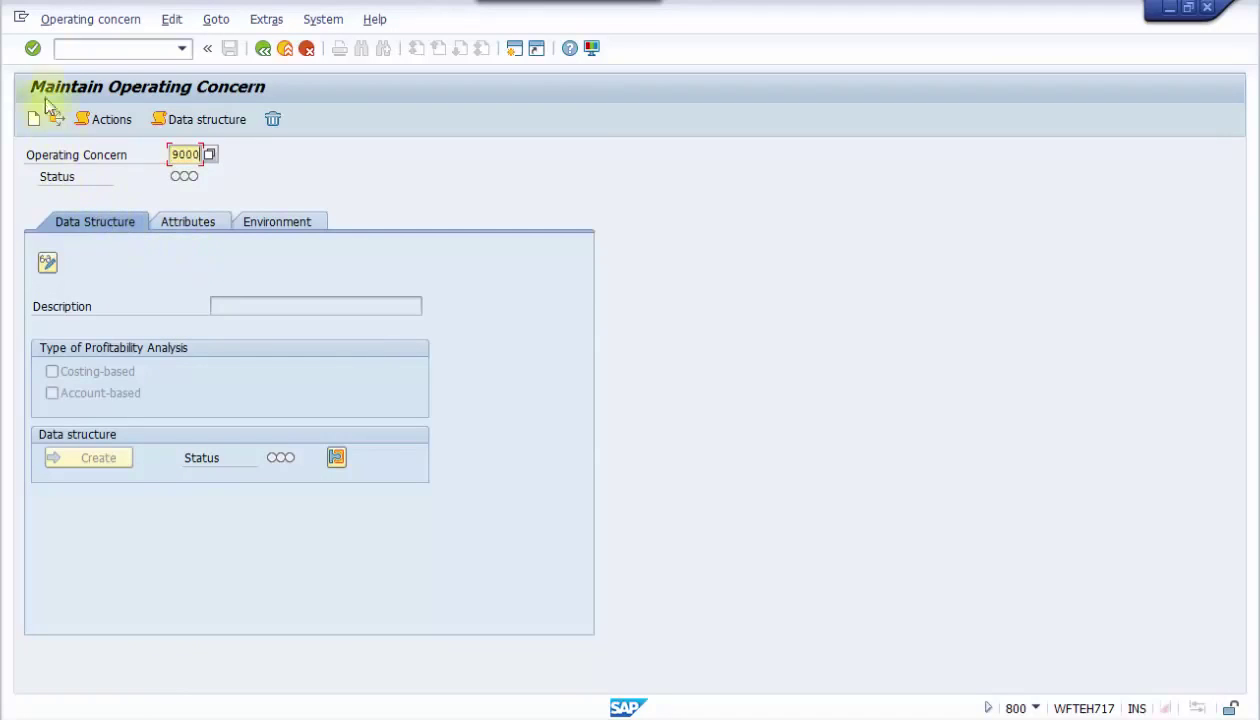
pyautogui.click(32, 48)
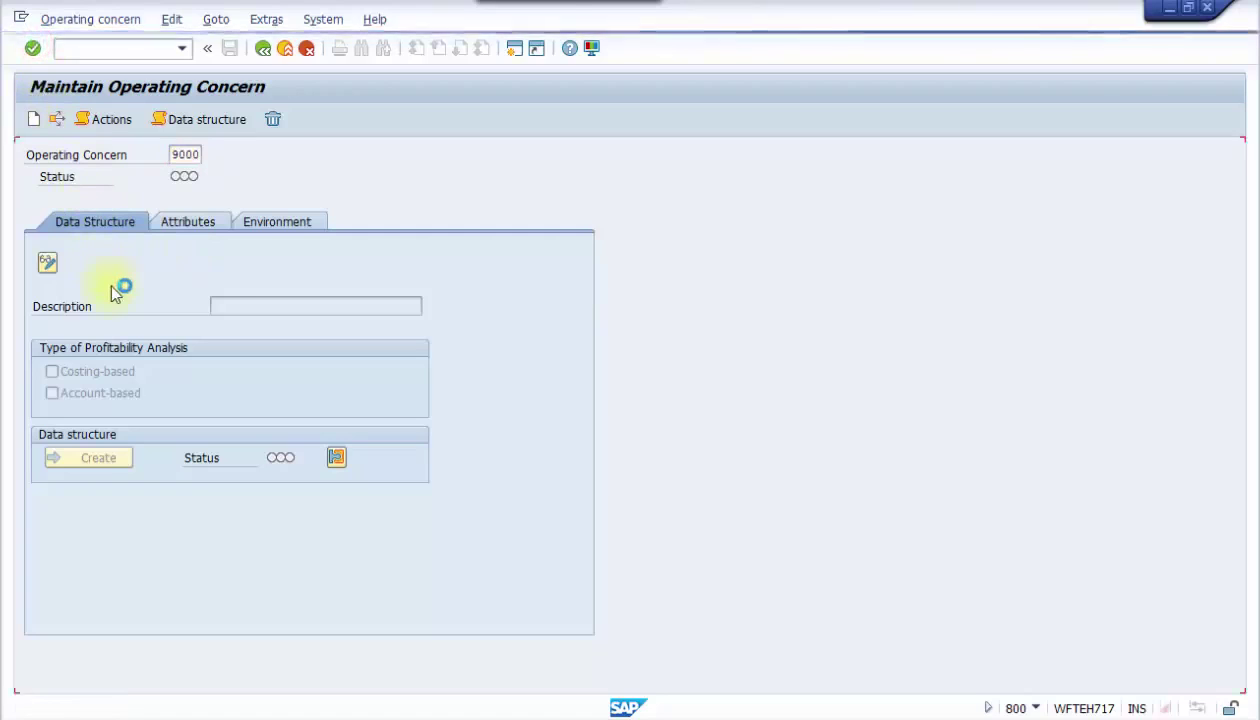
pyautogui.click(47, 263)
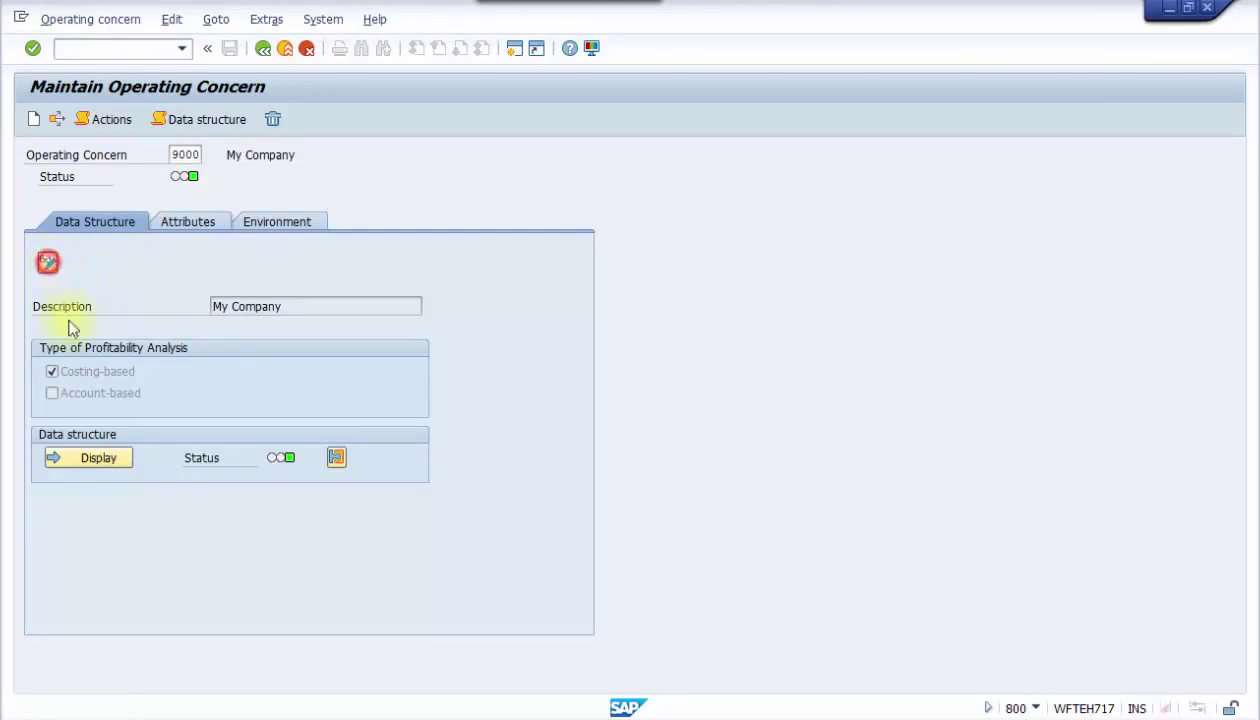
pyautogui.click(470, 568)
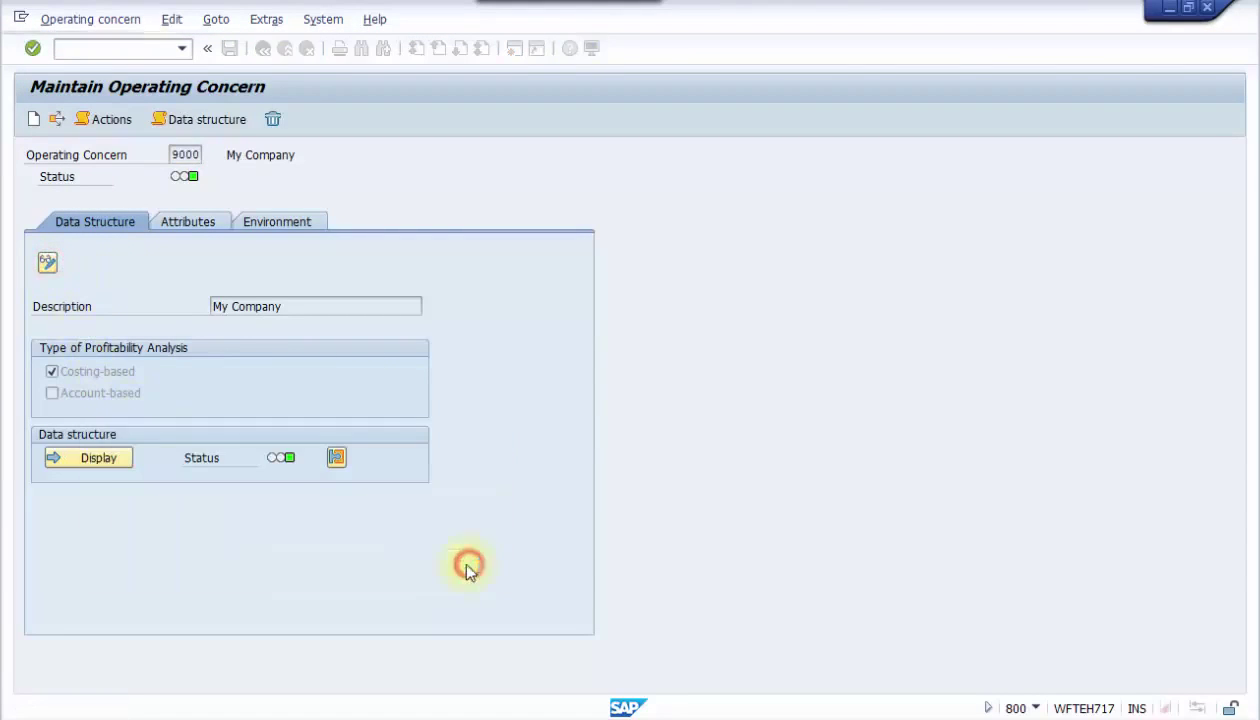
pyautogui.click(118, 459)
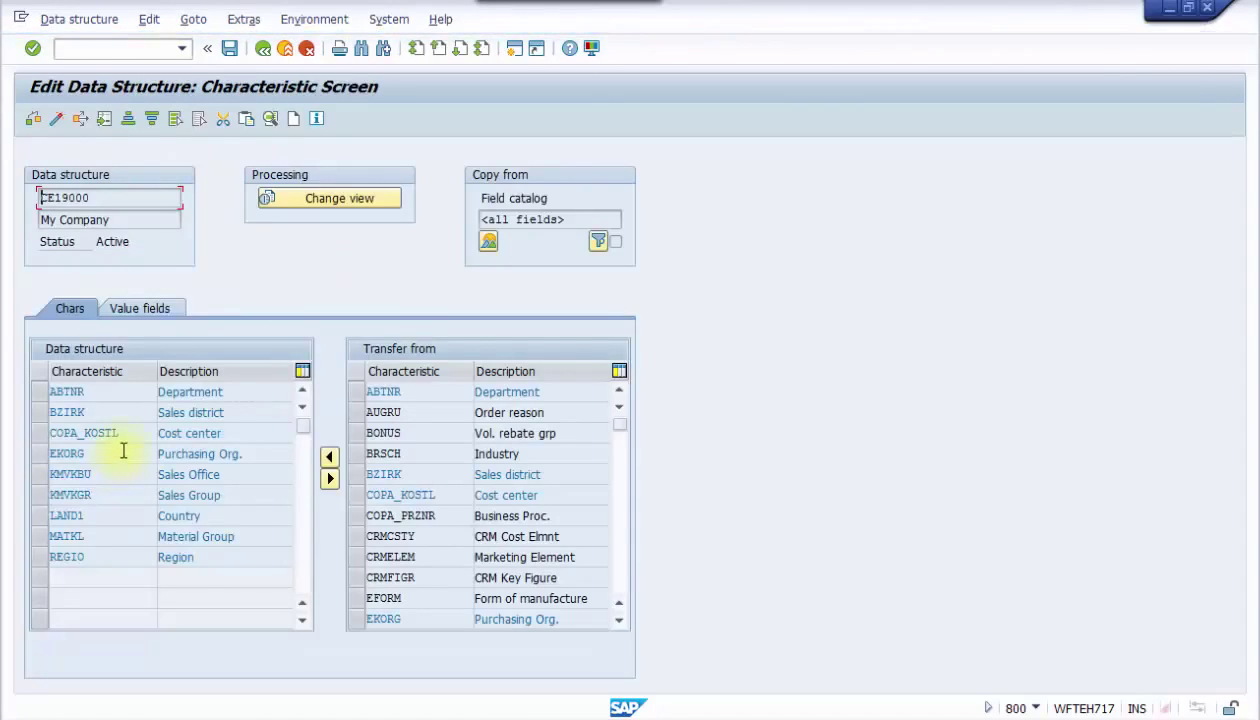
# Transfer the characteristic WW001 My field from the field catalog into data structure CE19000
pyautogui.click(622, 541)
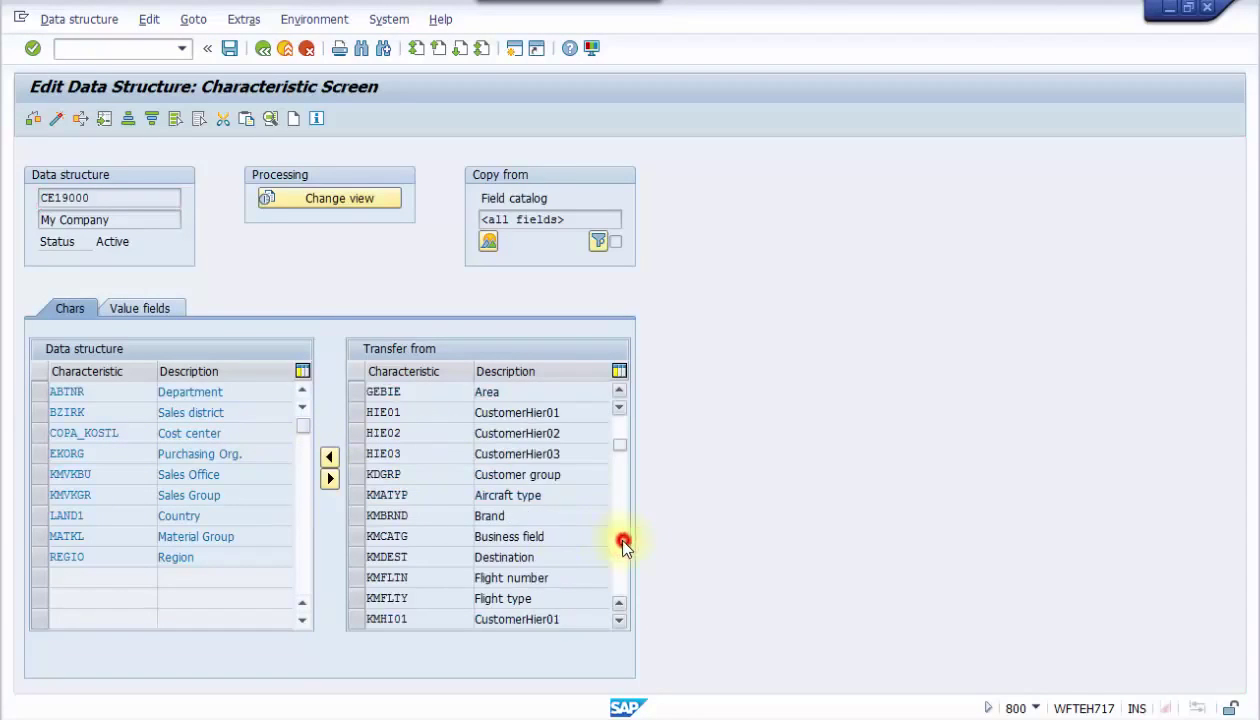
pyautogui.click(622, 541)
pyautogui.click(622, 548)
pyautogui.click(621, 562)
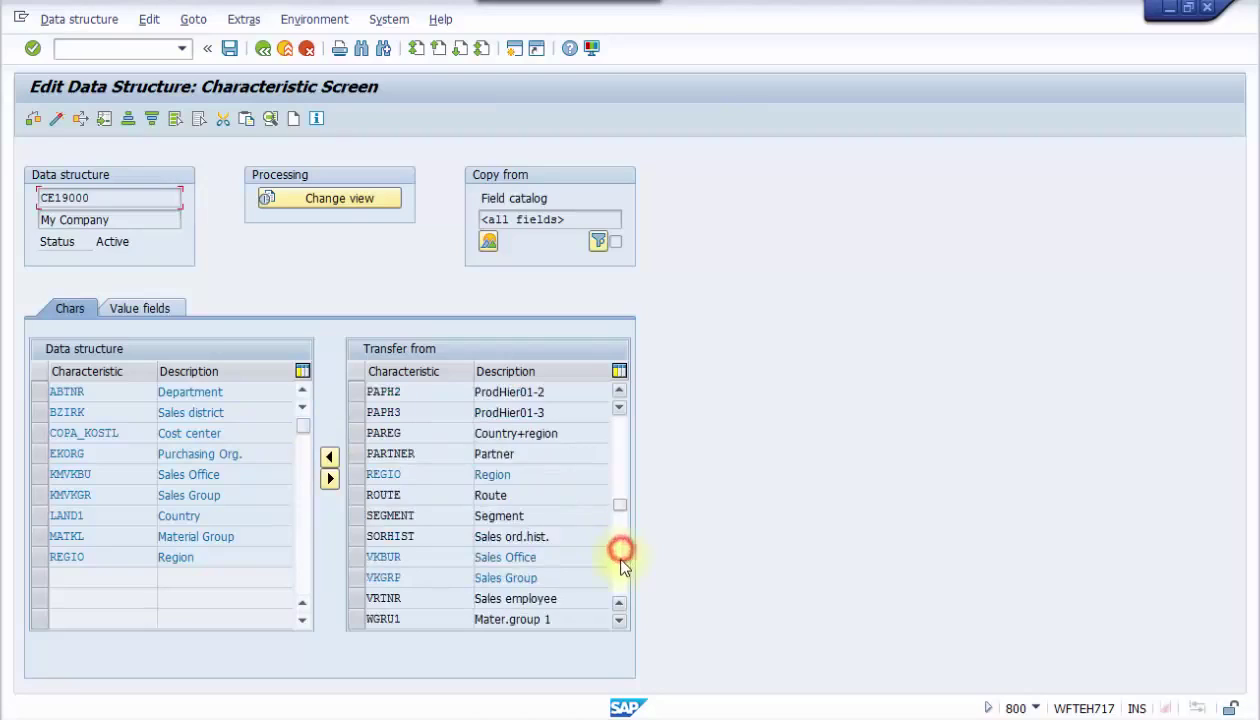
pyautogui.click(621, 566)
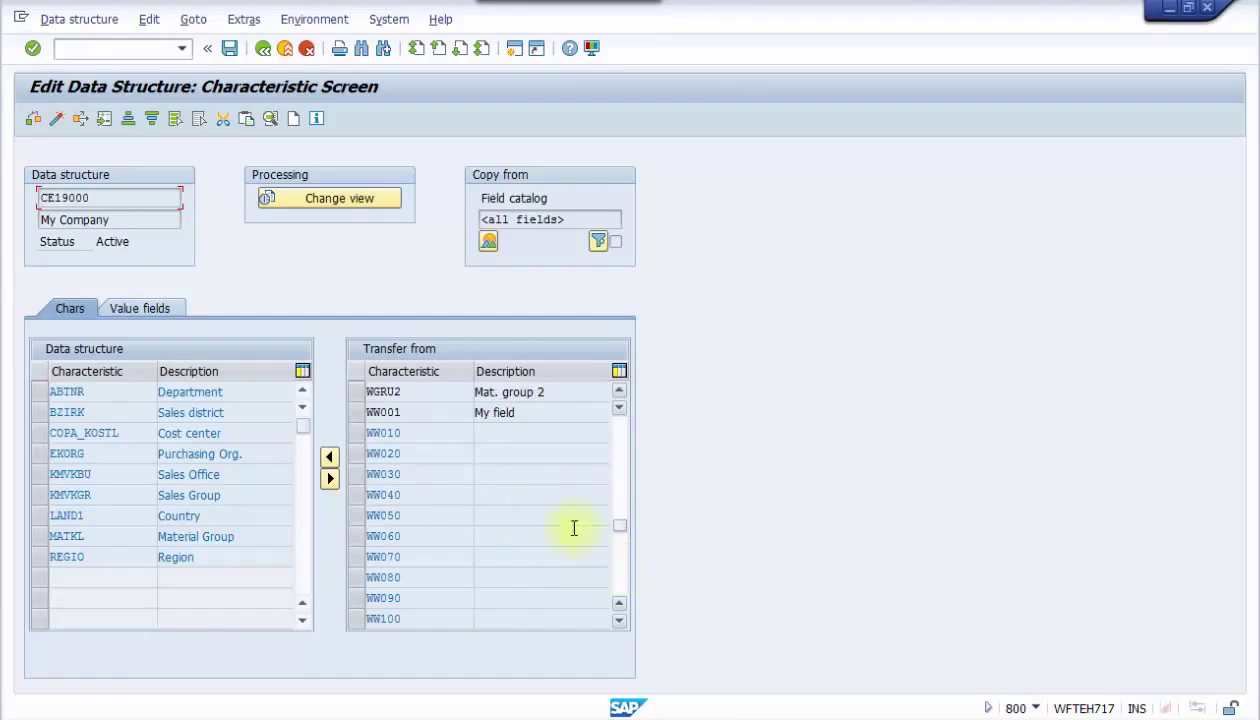
pyautogui.click(358, 413)
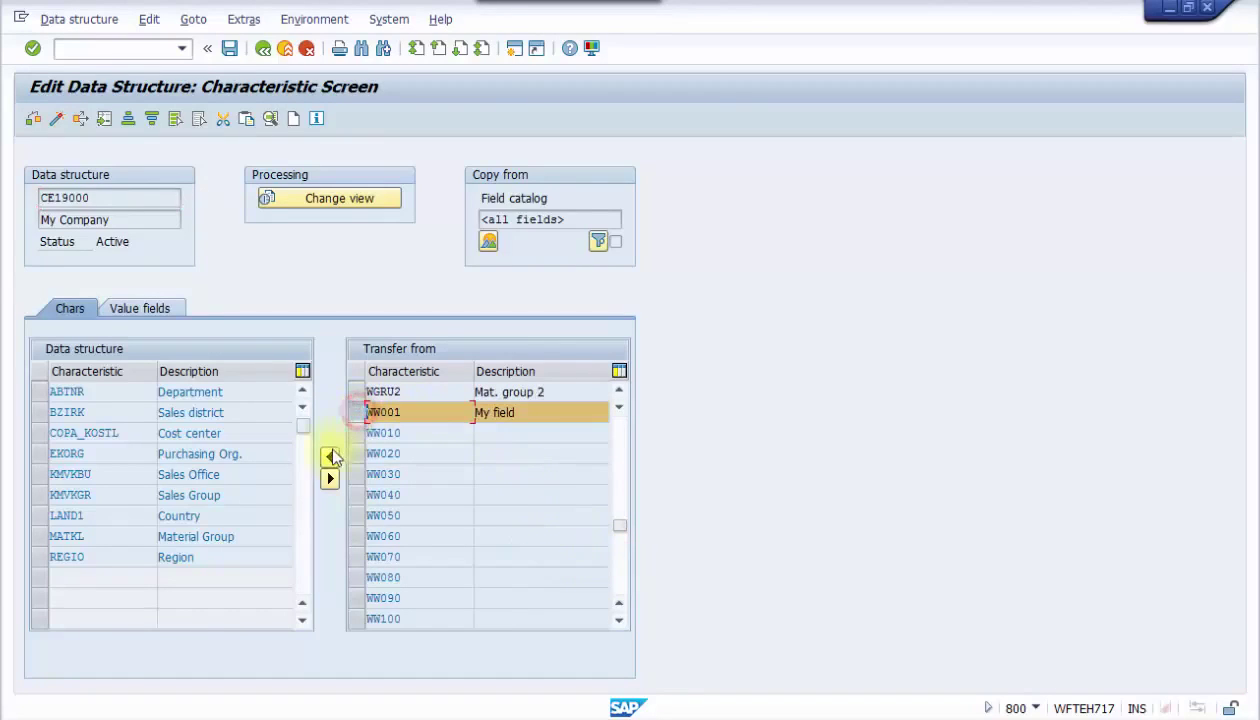
pyautogui.click(330, 458)
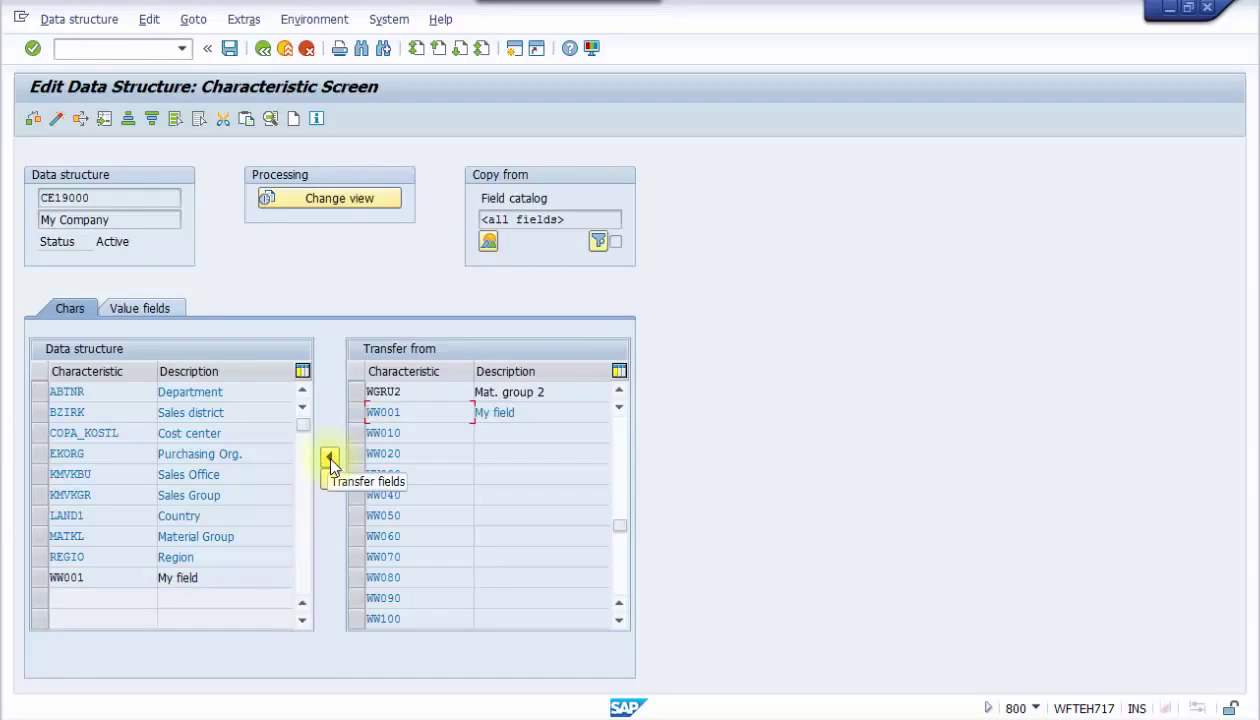
# Save and activate data structure CE19000, and read the activation message
pyautogui.click(230, 48)
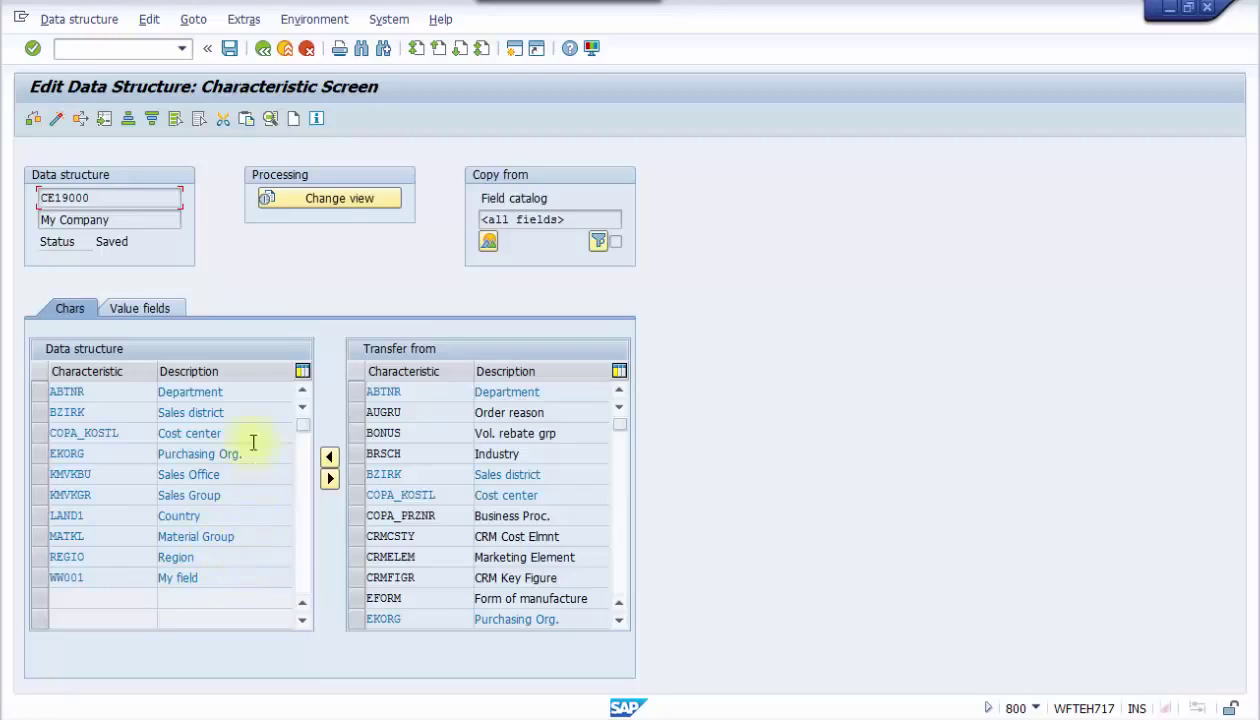
pyautogui.click(231, 54)
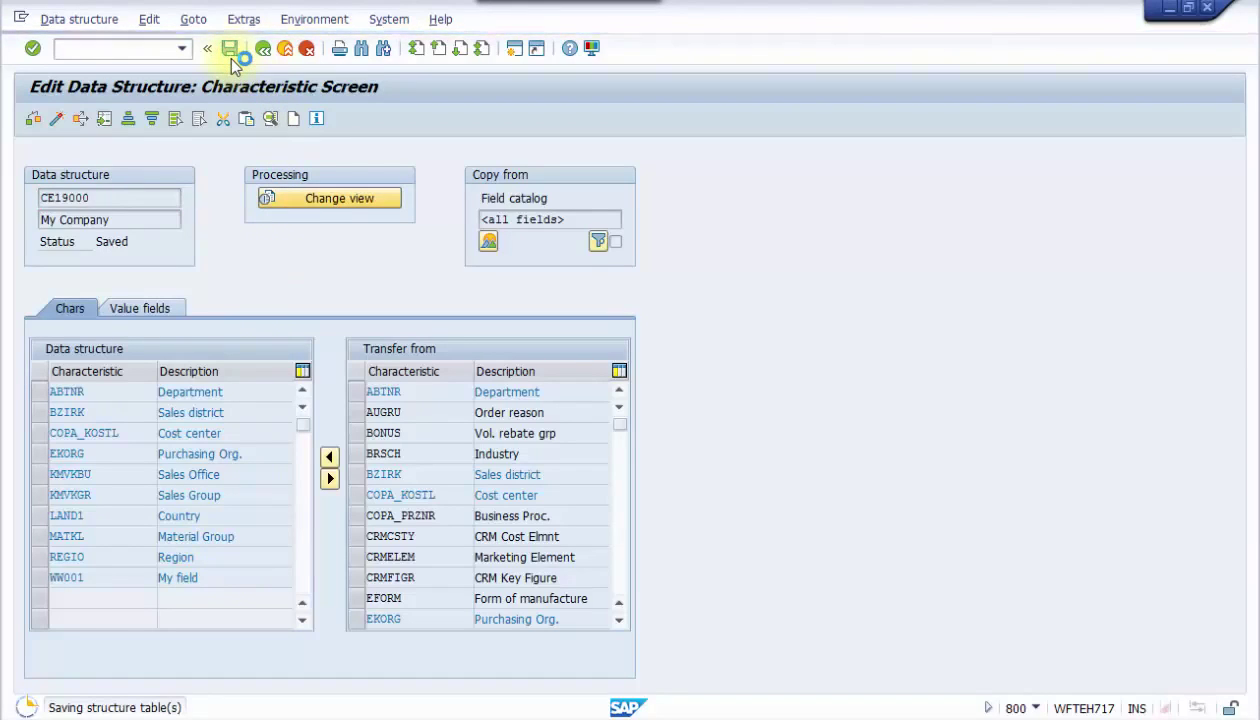
pyautogui.click(58, 119)
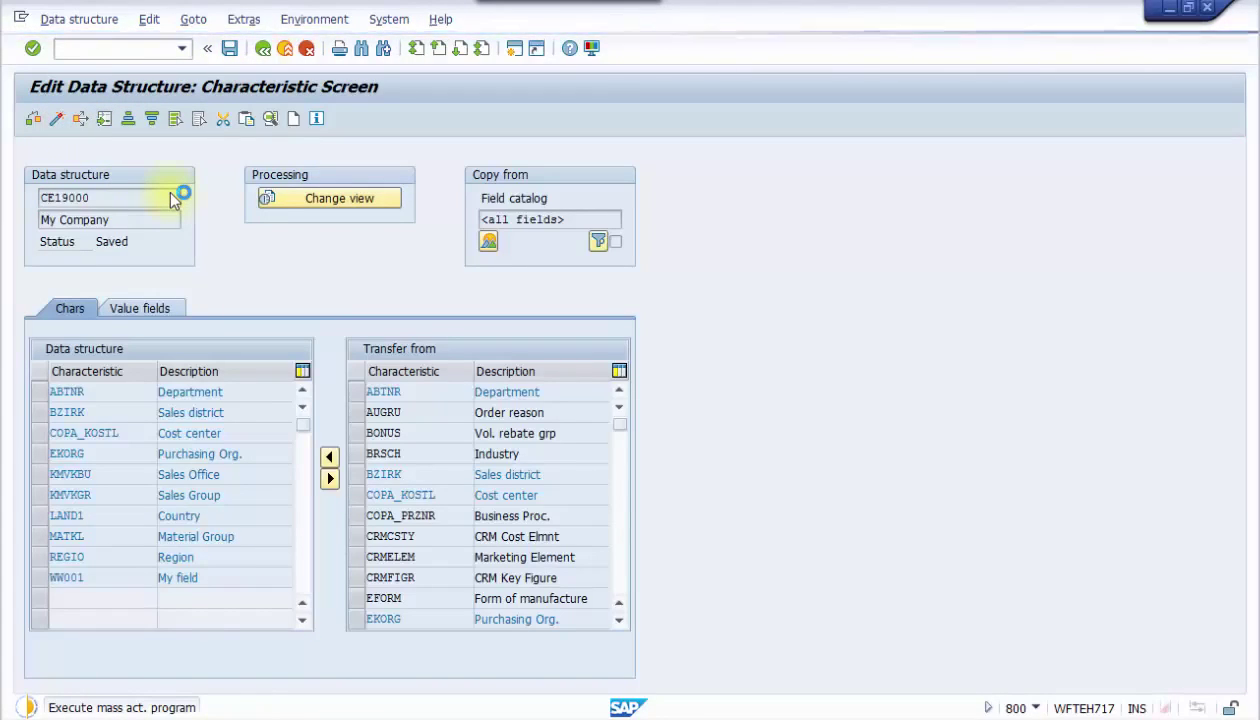
pyautogui.doubleClick(140, 708)
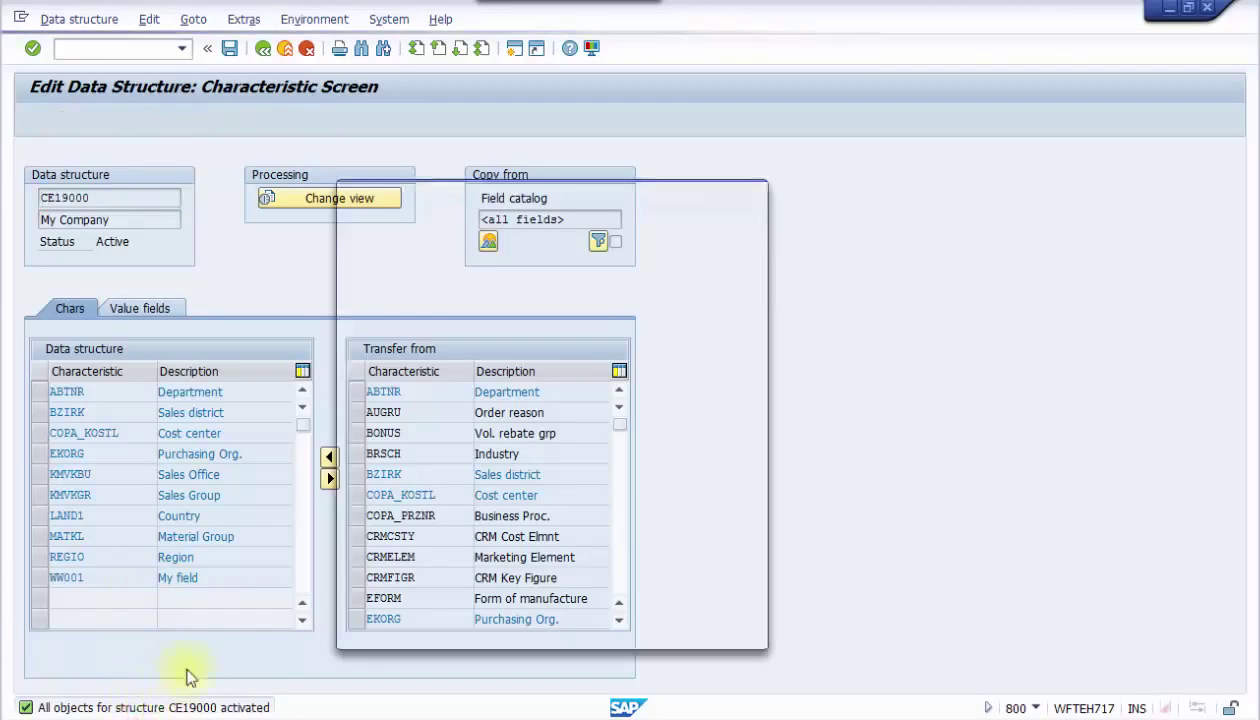
pyautogui.moveTo(348, 252); pyautogui.dragTo(715, 222)
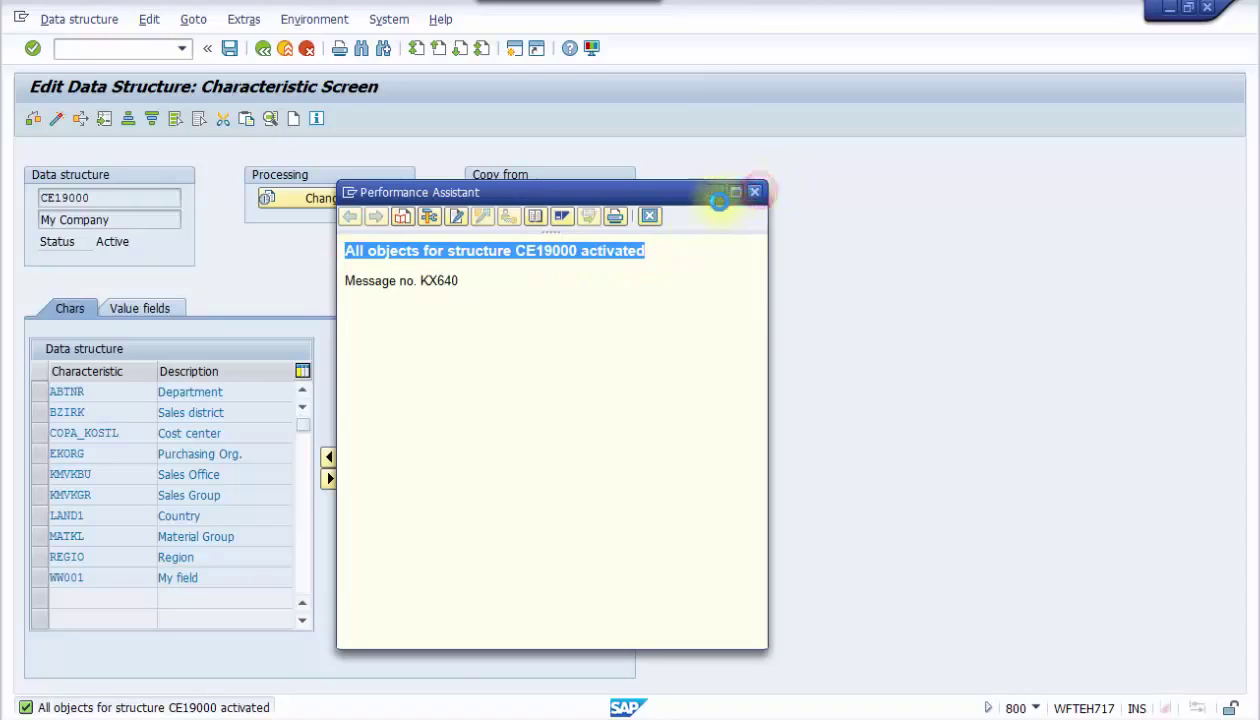
pyautogui.click(759, 193)
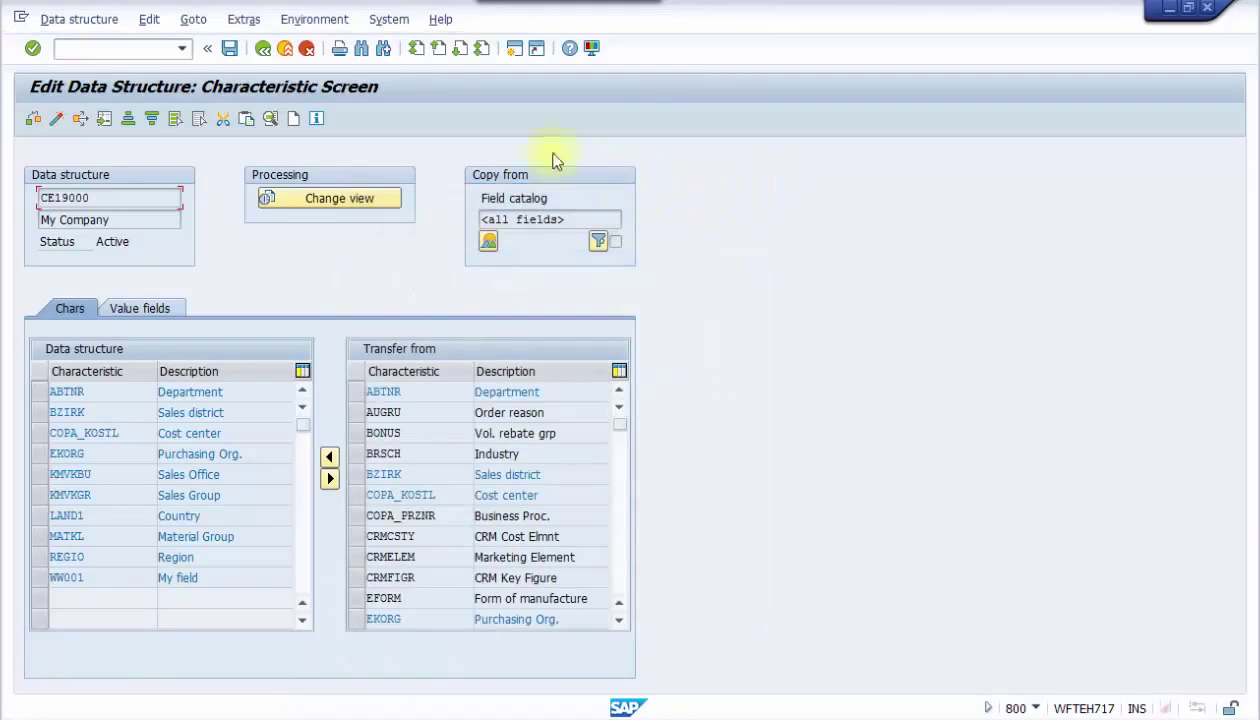
# Return to operating concern 9000 and generate its environment, acknowledging the resulting information message
pyautogui.click(262, 50)
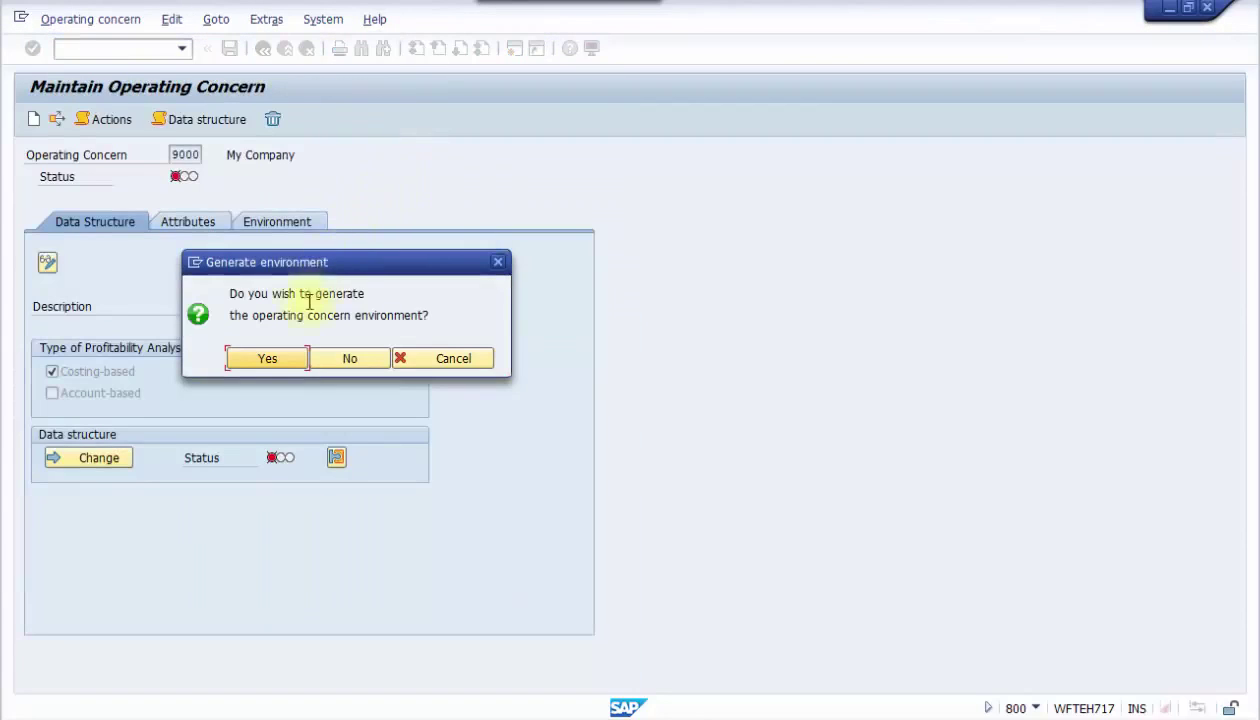
pyautogui.click(289, 362)
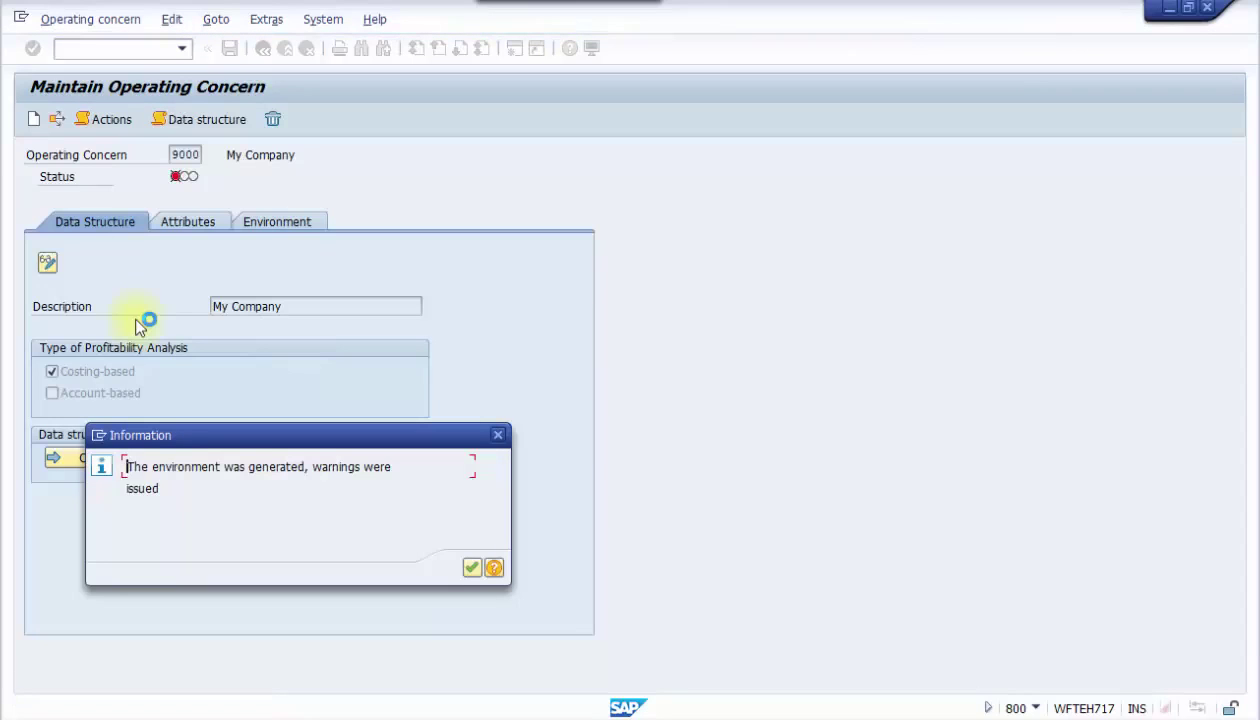
pyautogui.click(471, 567)
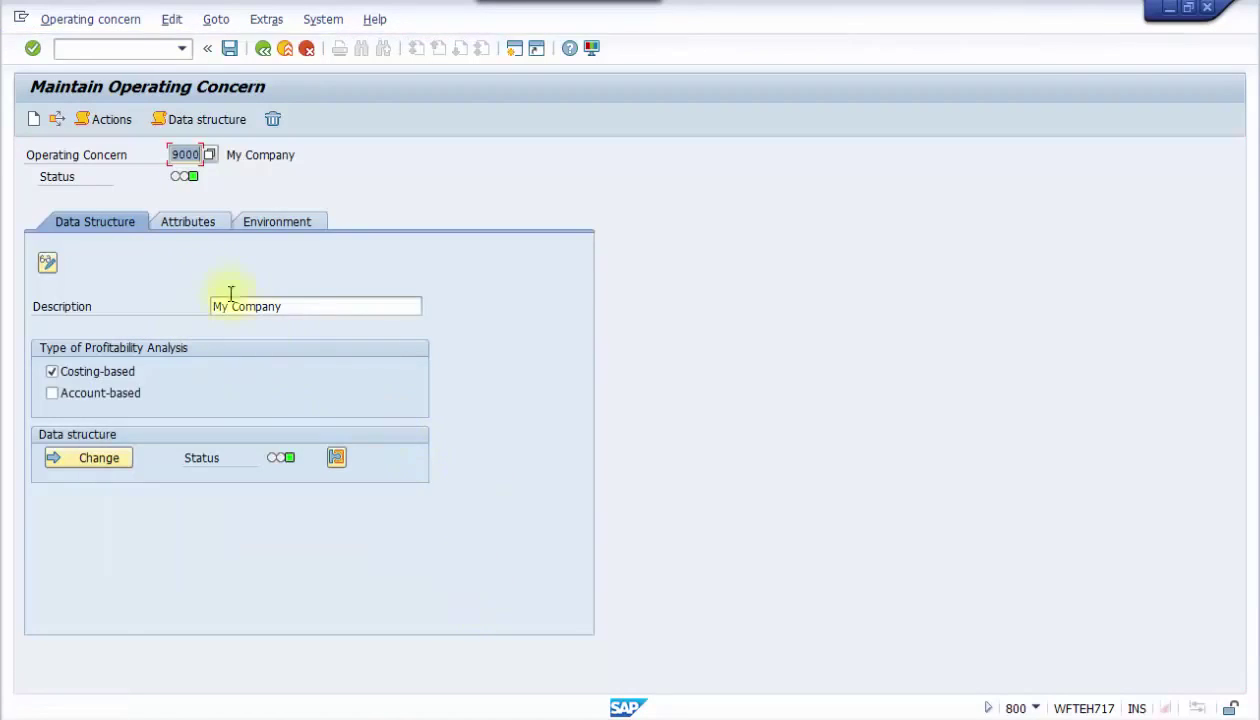
# Check the status of the cross-client and client-specific environment parts, and return to the data structure overview
pyautogui.click(271, 222)
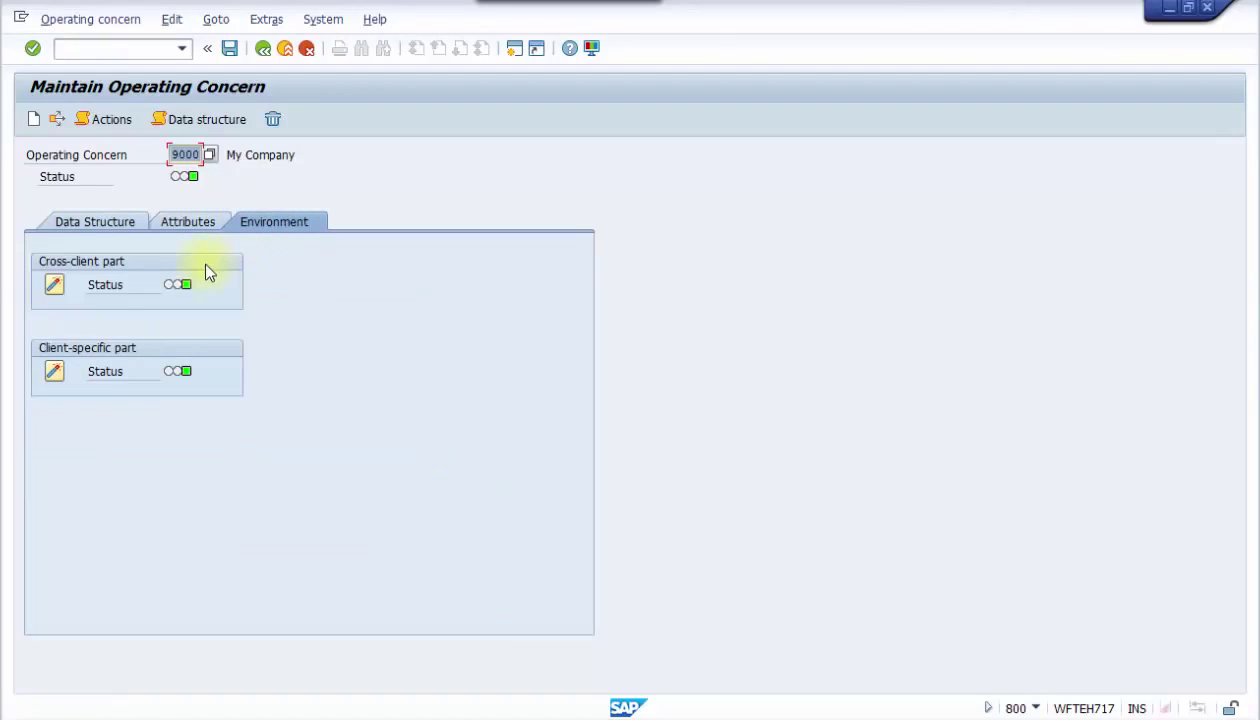
pyautogui.click(170, 224)
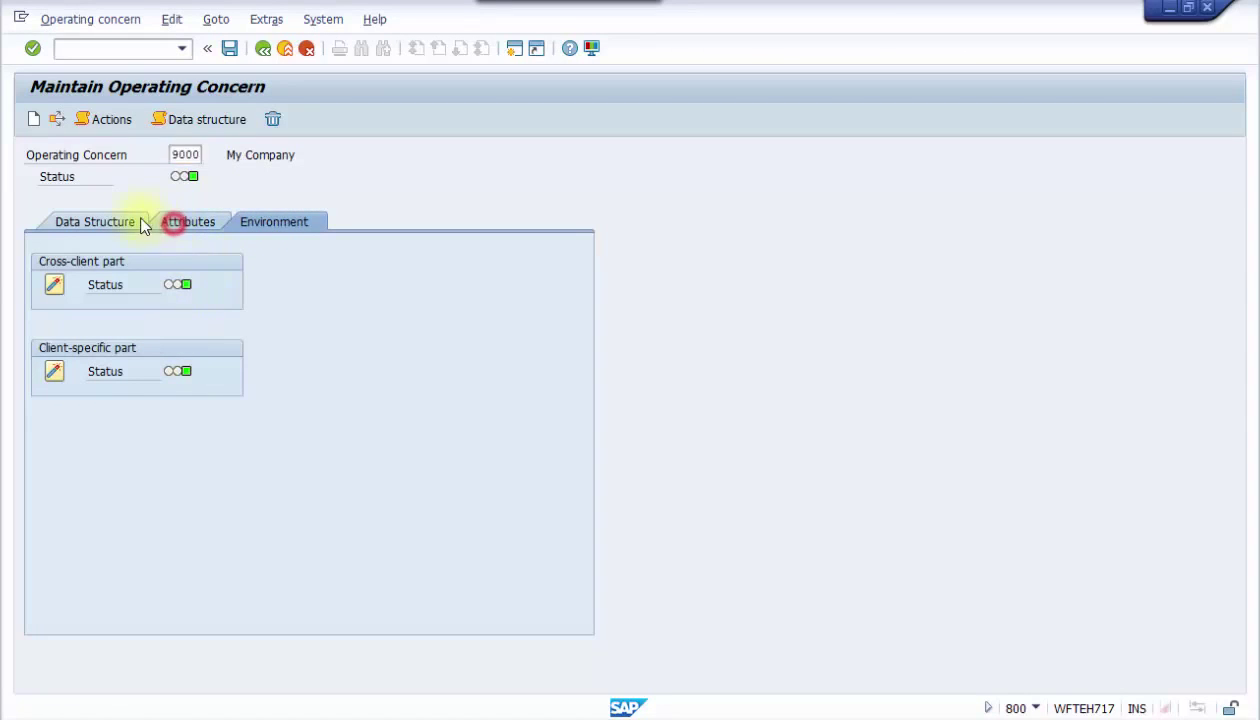
pyautogui.click(120, 221)
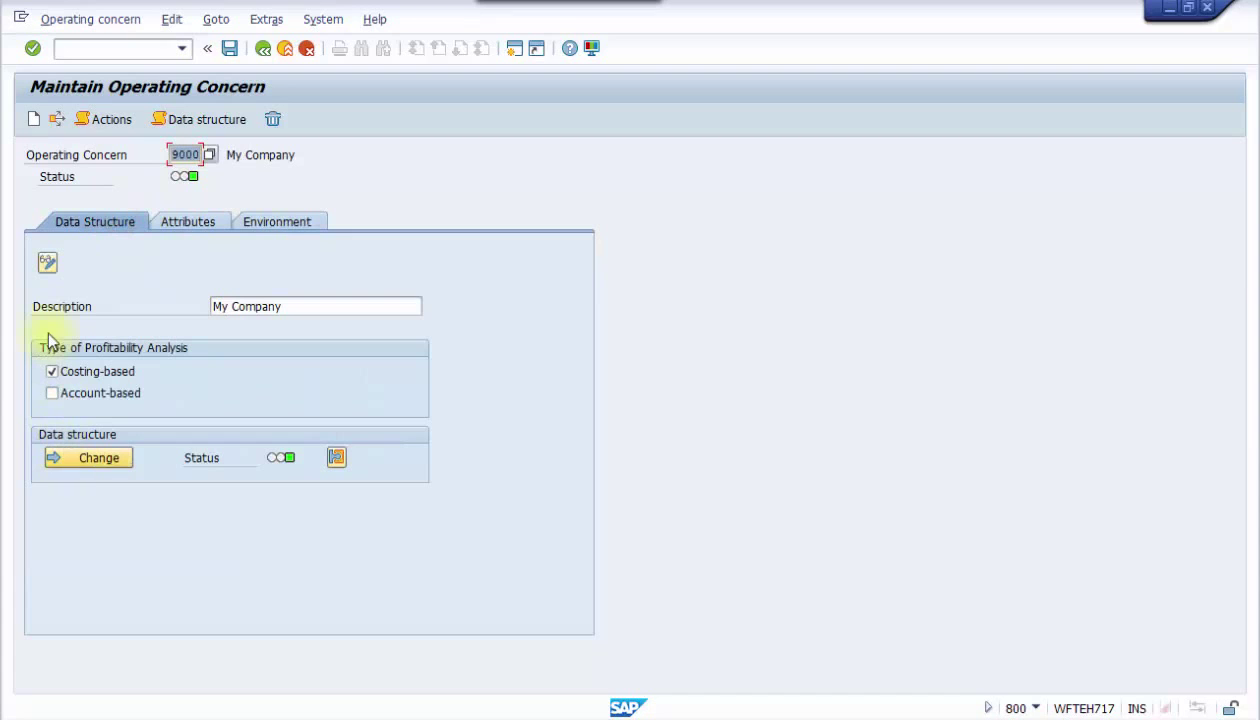
# Open the data structure in display mode, check the WW001 My field row, and return to the implementation guide
pyautogui.click(47, 263)
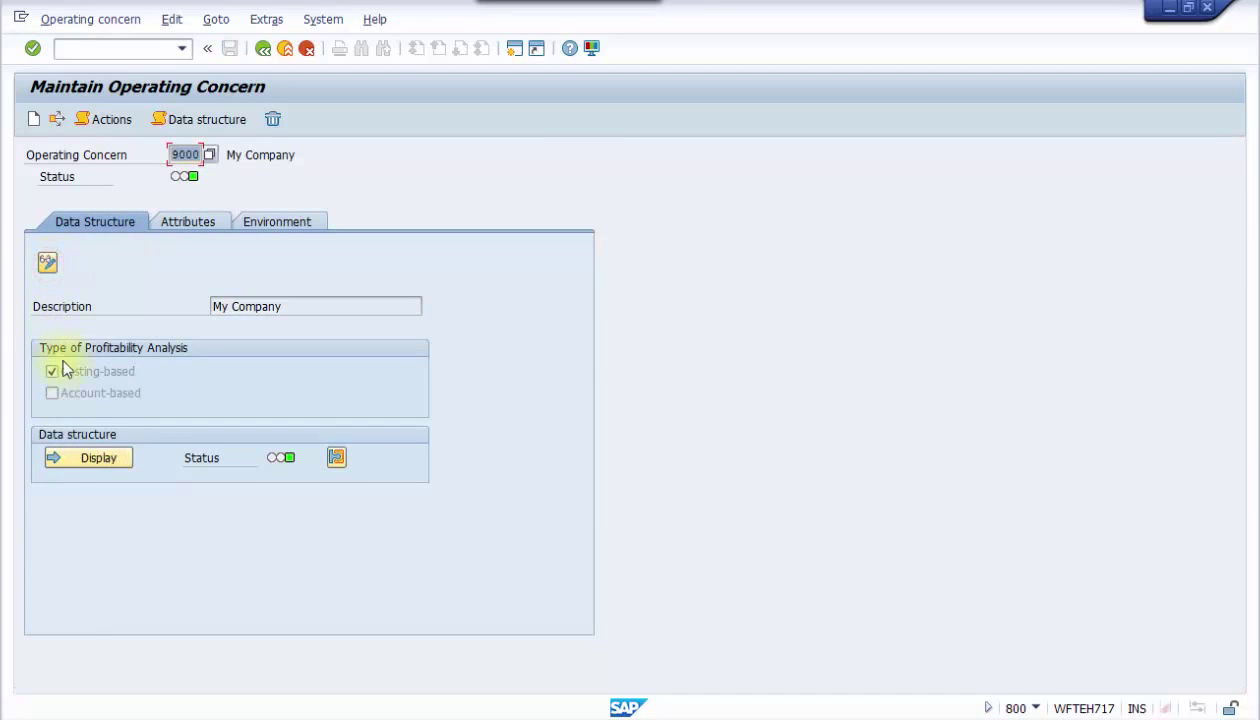
pyautogui.click(80, 459)
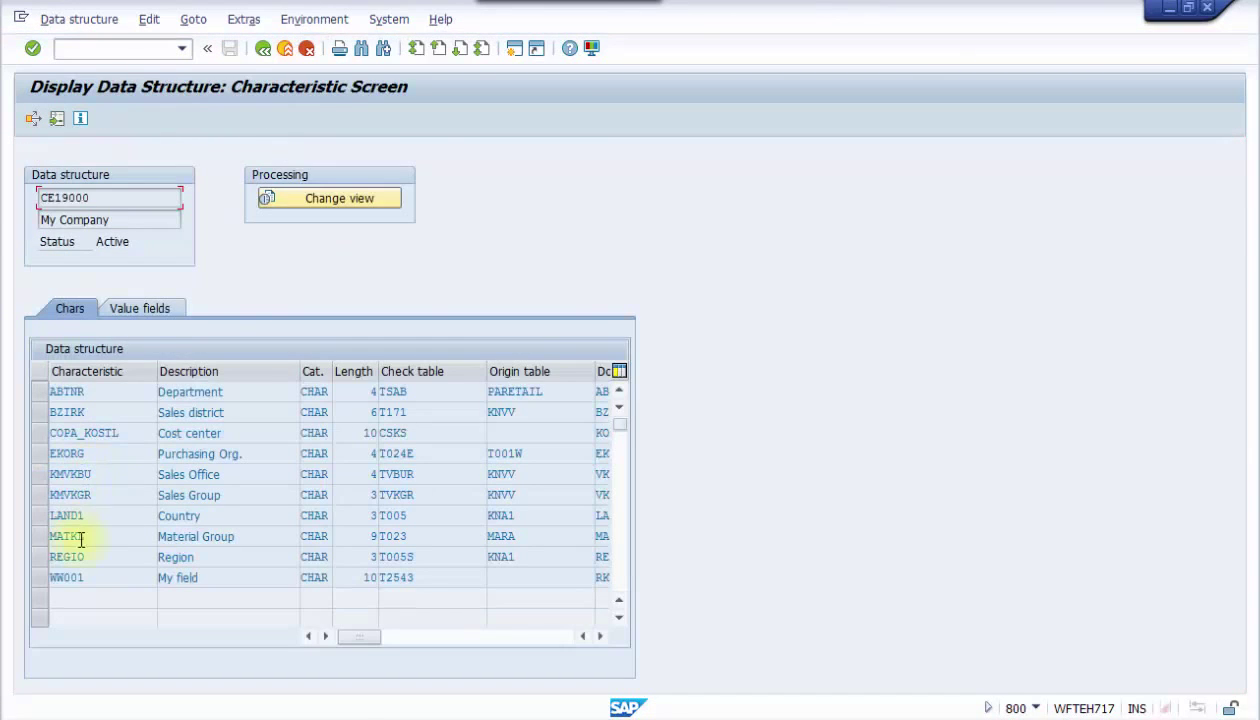
pyautogui.click(38, 580)
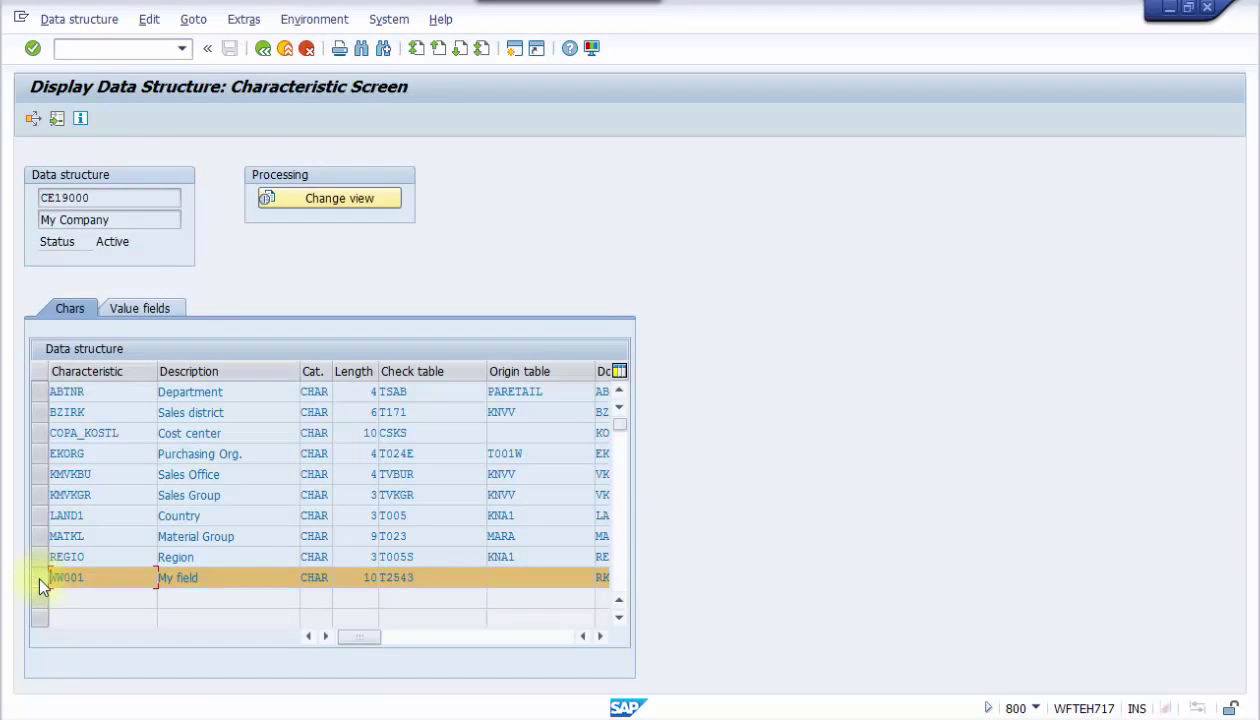
pyautogui.click(262, 49)
pyautogui.click(262, 52)
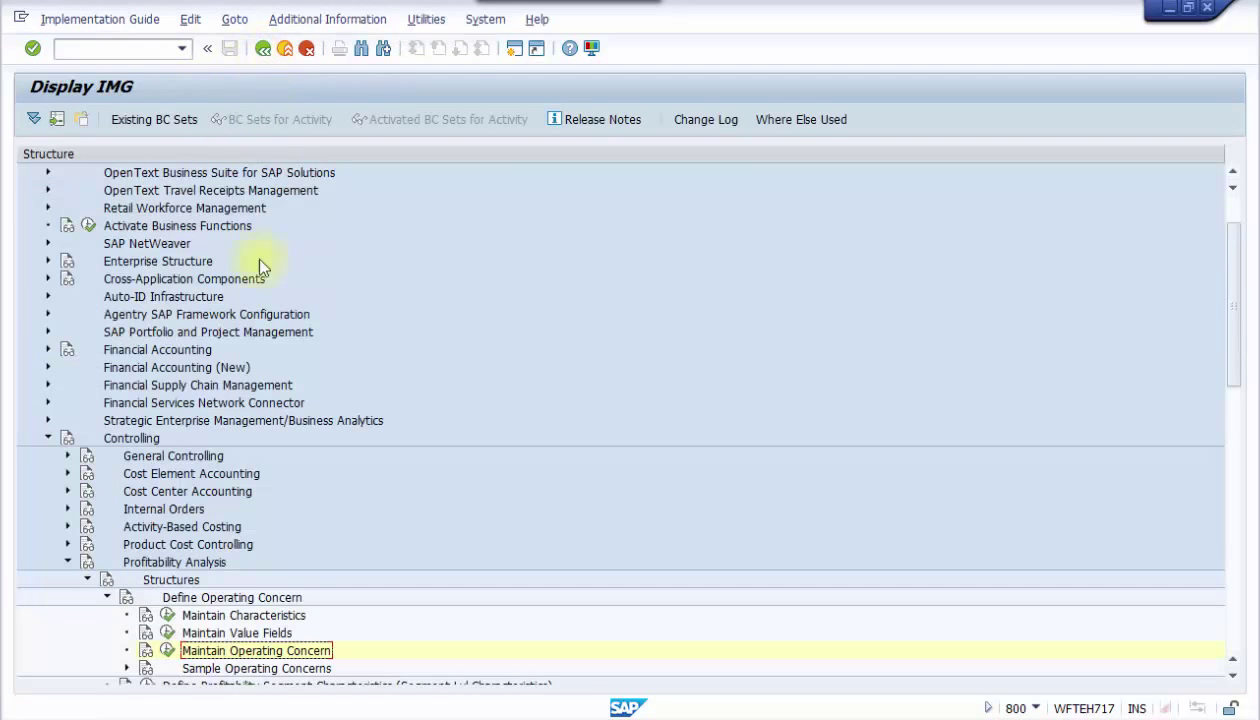
# Open the Maintain Characteristic Values activity under Profitability Analysis master data for costing-based operating concern 9000
pyautogui.scroll(-3, 242, 525)
pyautogui.scroll(-2, 250, 460)
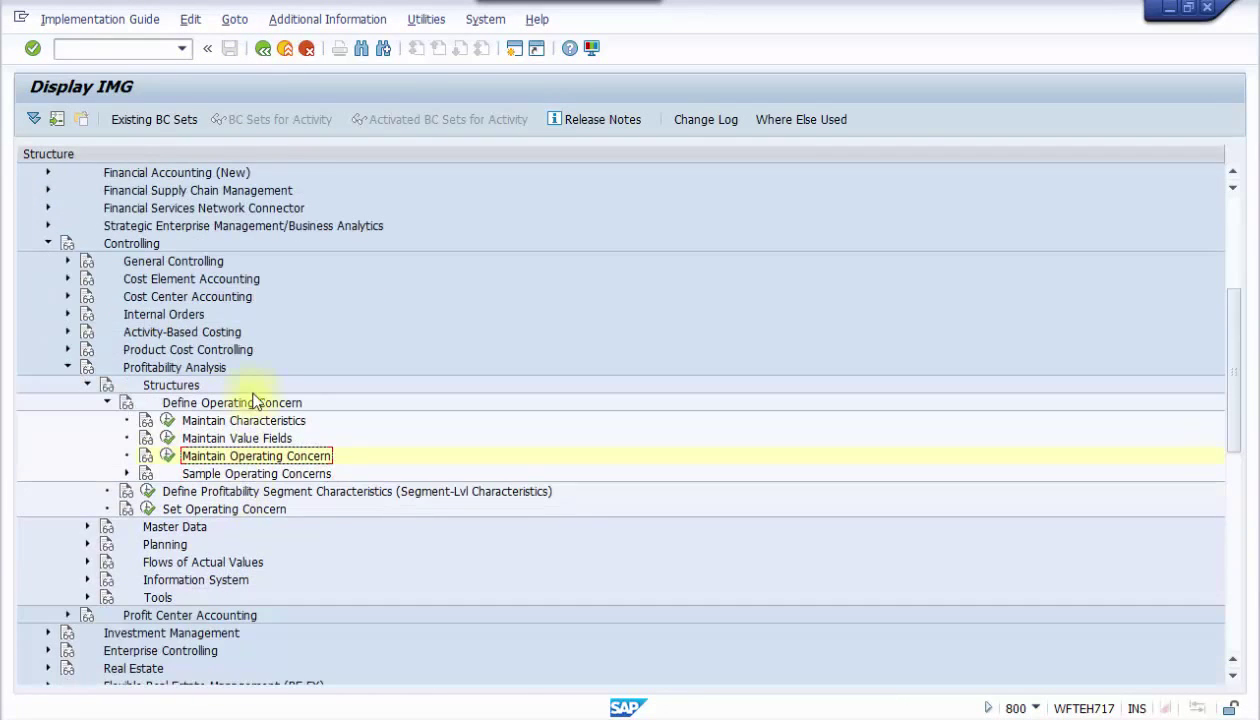
pyautogui.scroll(-1, 262, 380)
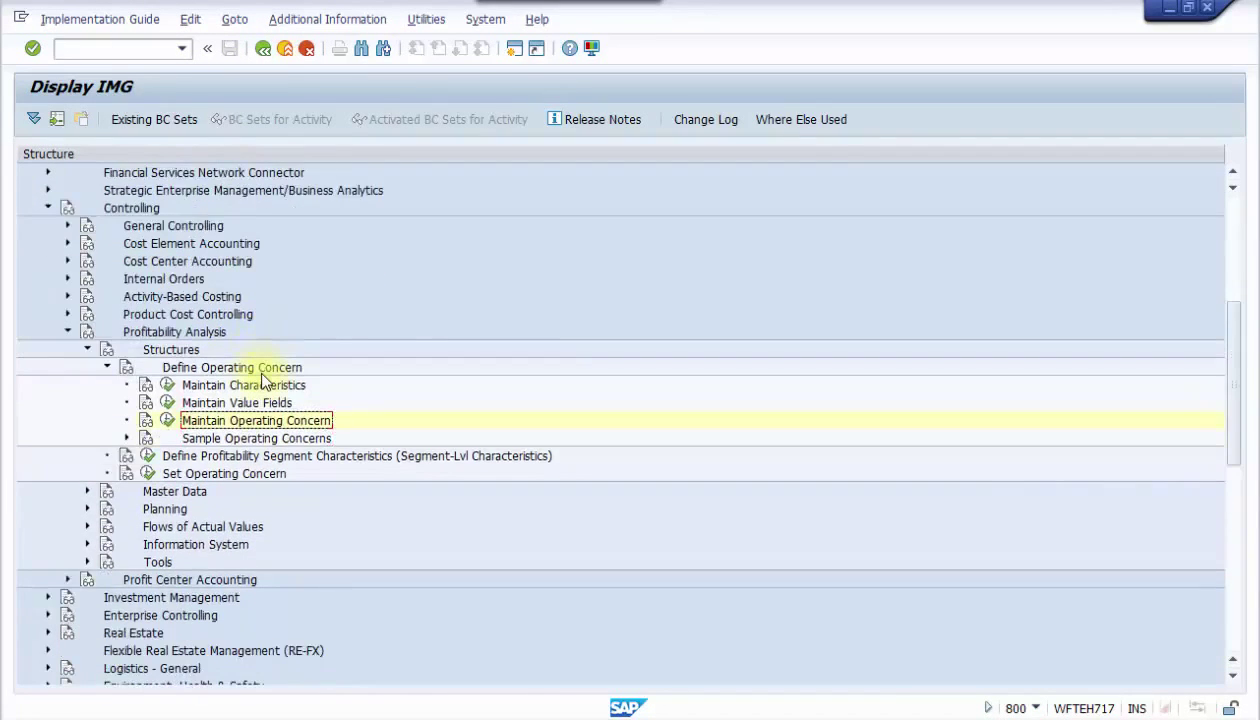
pyautogui.click(84, 491)
pyautogui.click(106, 510)
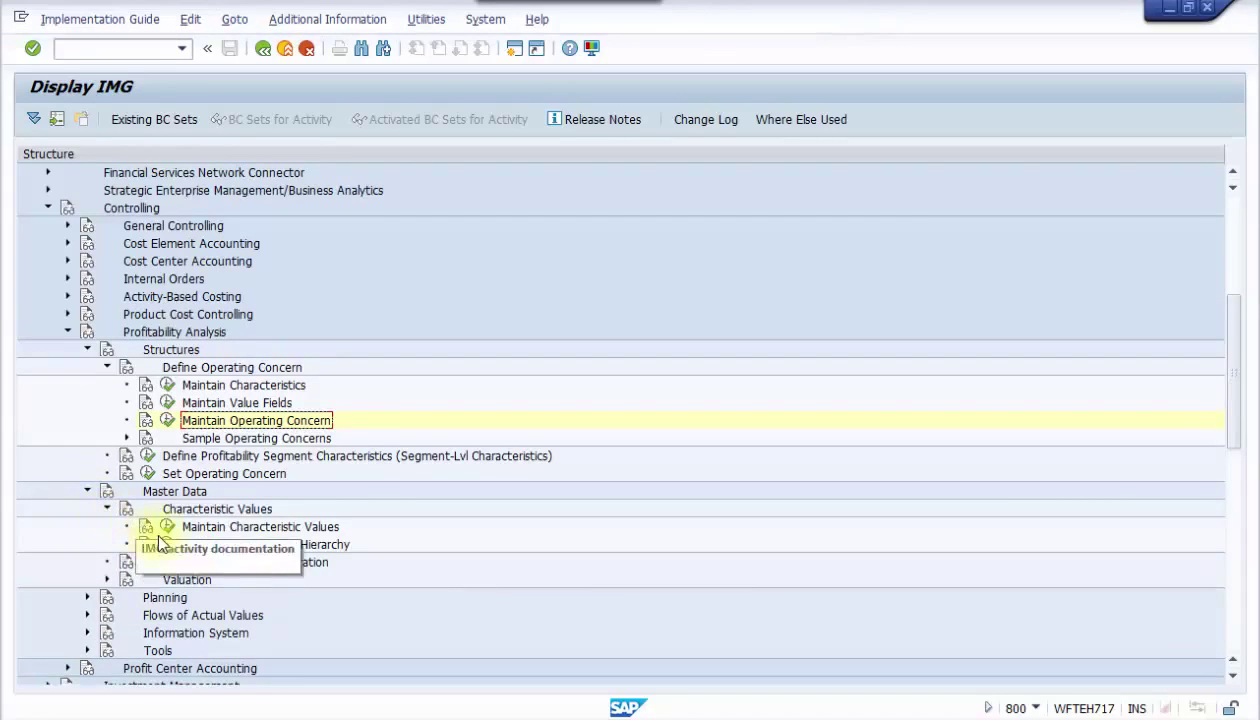
pyautogui.click(168, 527)
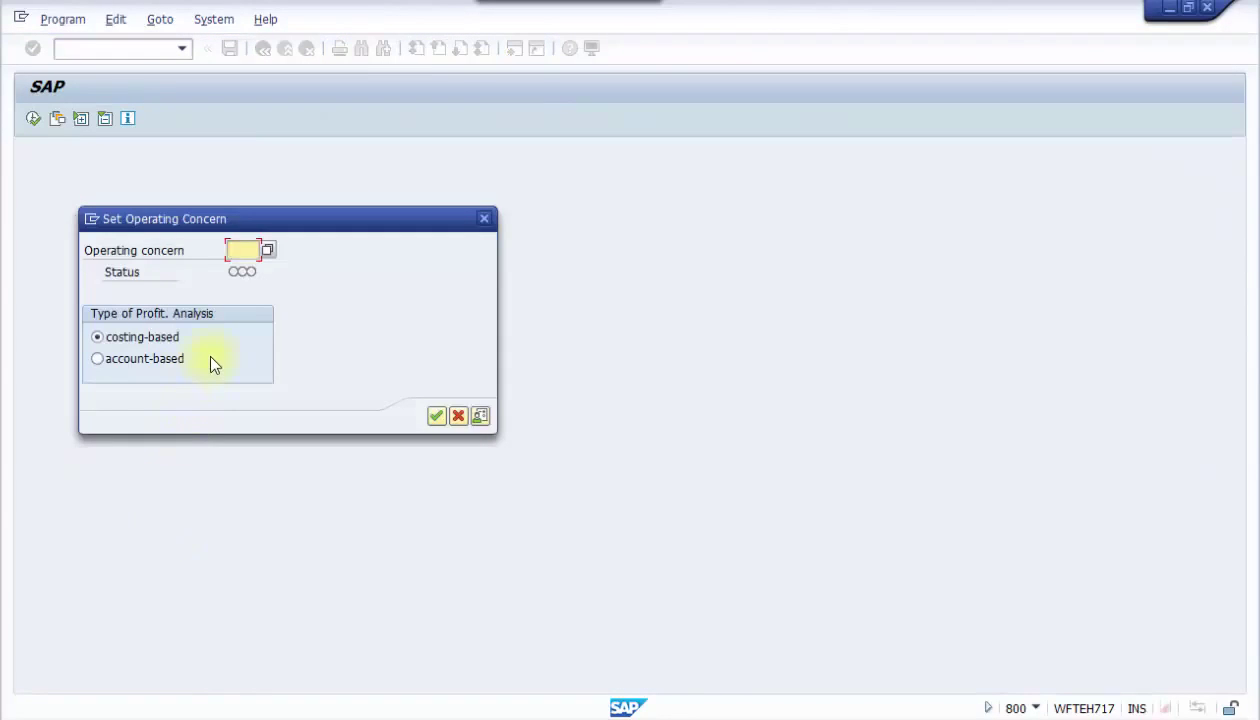
pyautogui.write('9000')
pyautogui.click(436, 415)
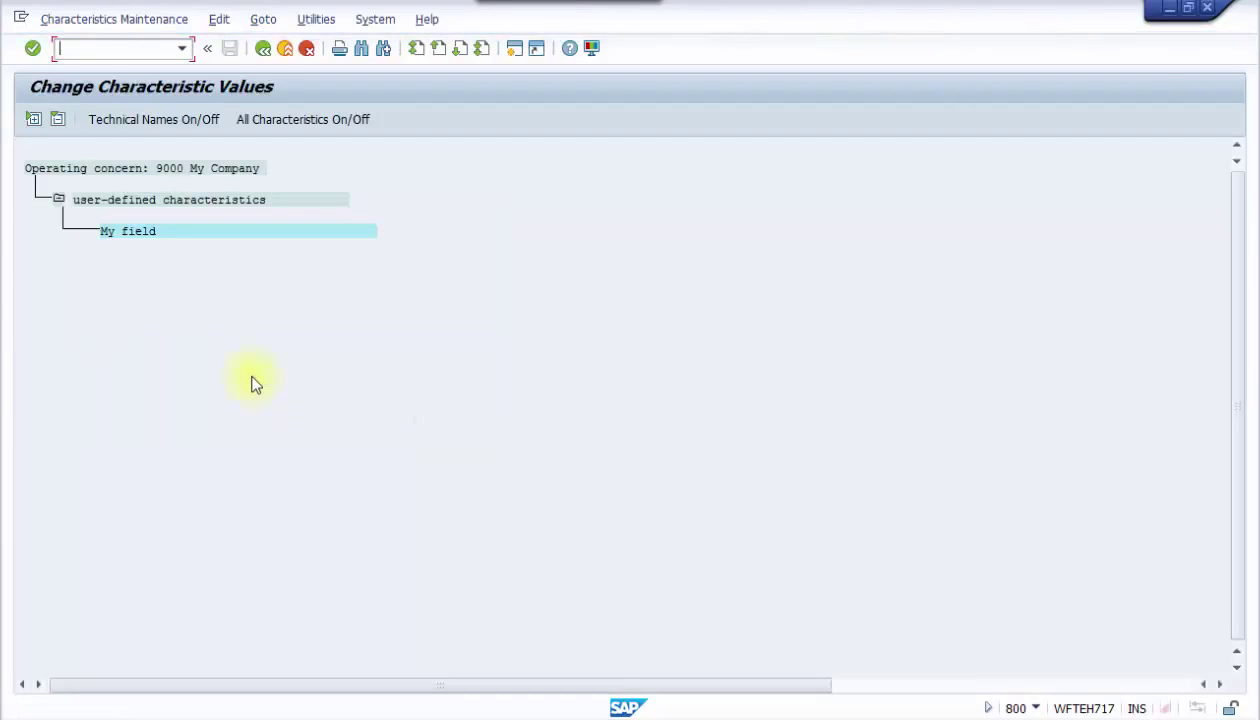
# Create new entries for characteristic My field: value 1 with description zzzzz and value 2 with description yyyyy
pyautogui.doubleClick(140, 236)
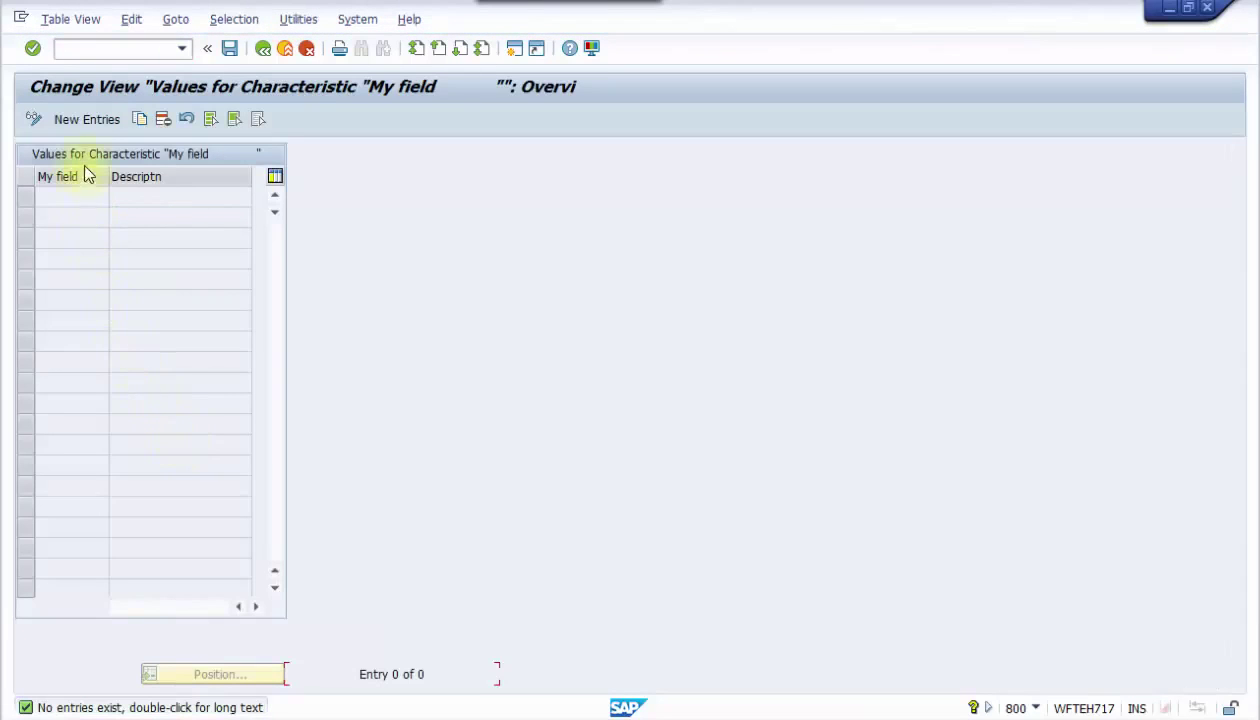
pyautogui.click(85, 119)
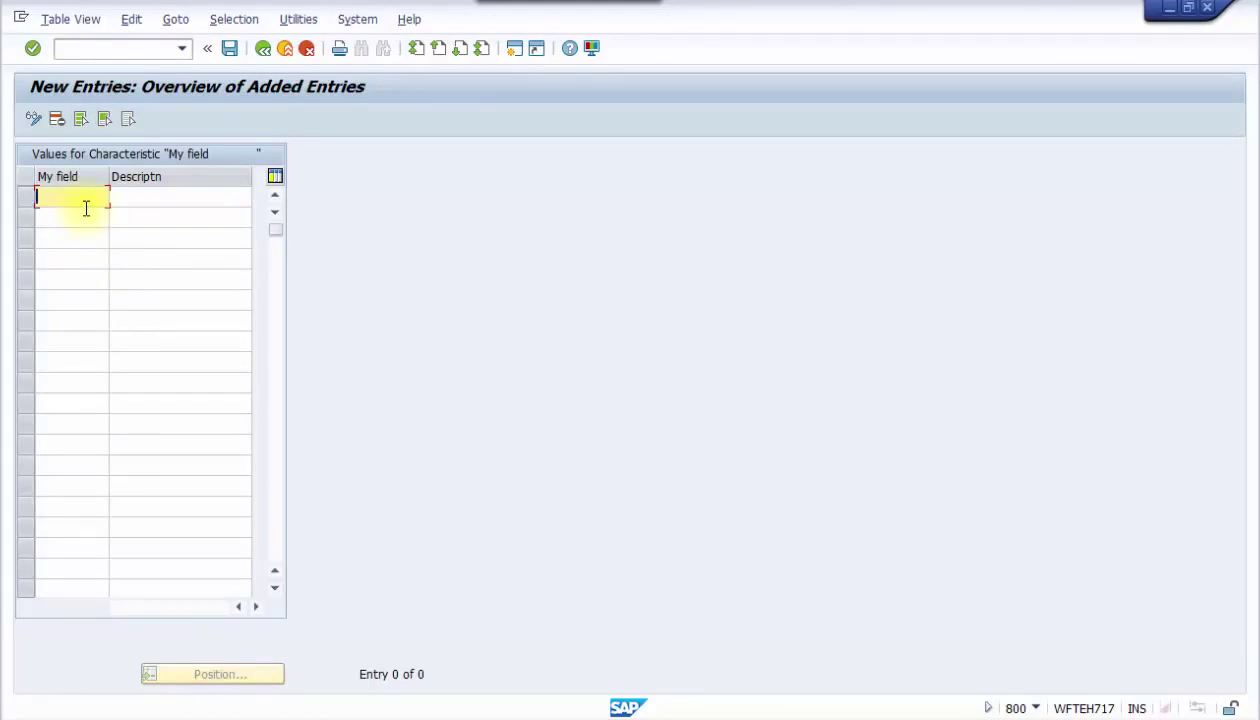
pyautogui.write('1')
pyautogui.click(128, 198)
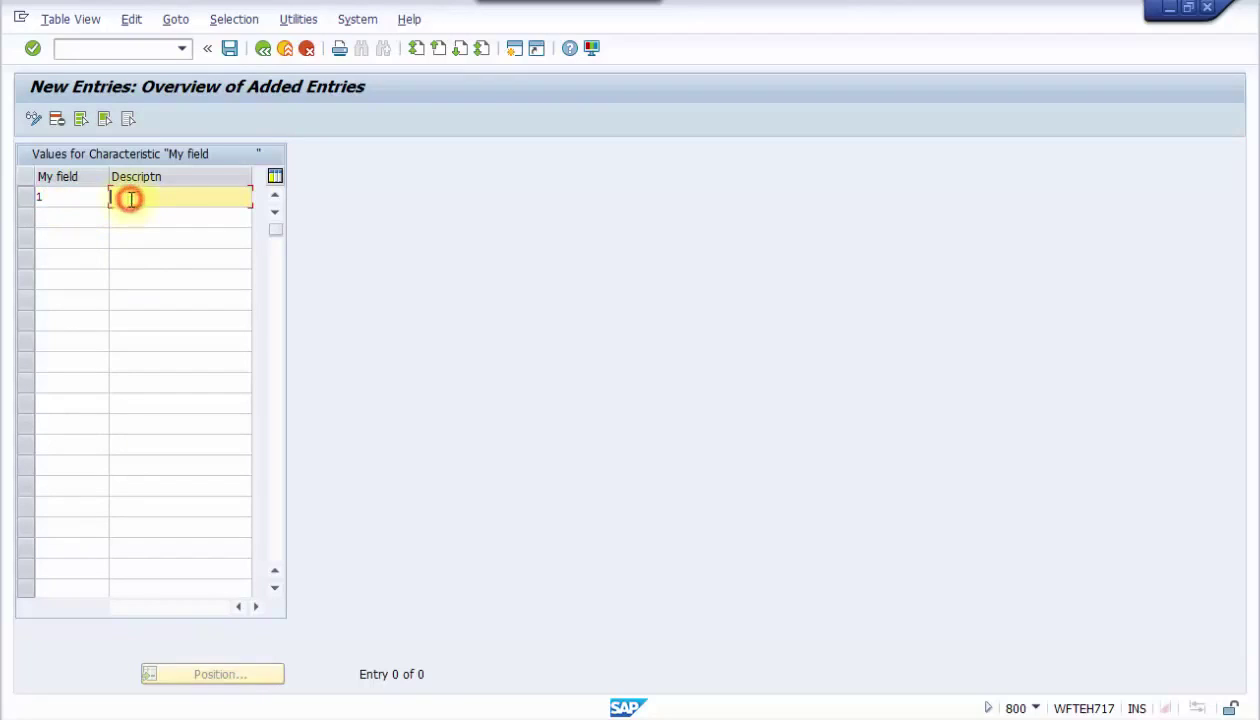
pyautogui.write('zzzzz')
pyautogui.click(78, 218)
pyautogui.write('2')
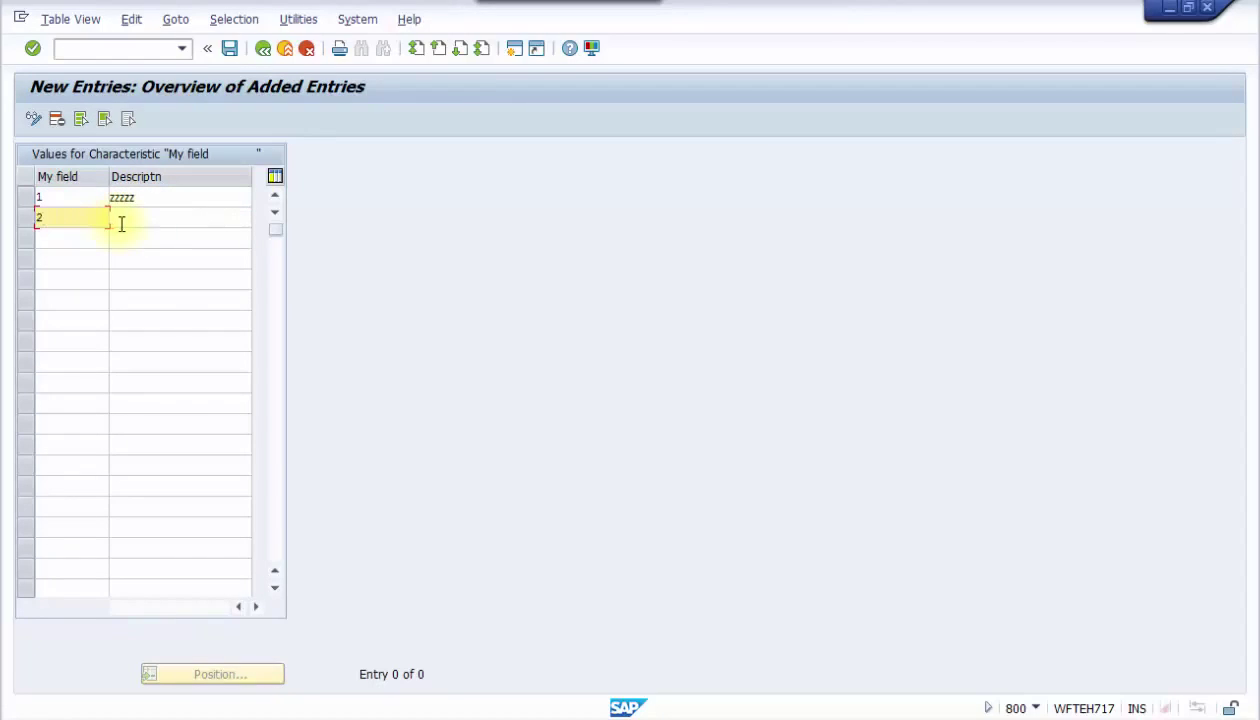
pyautogui.click(124, 220)
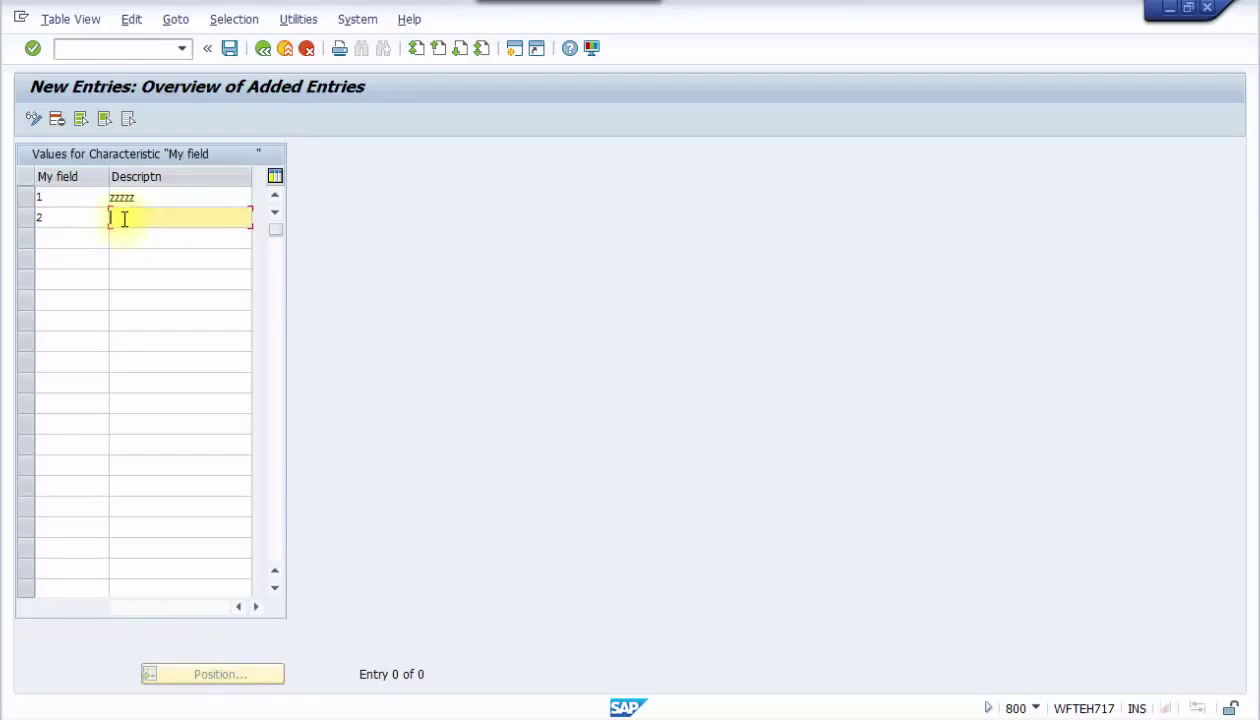
pyautogui.write('yyyyy')
pyautogui.click(79, 239)
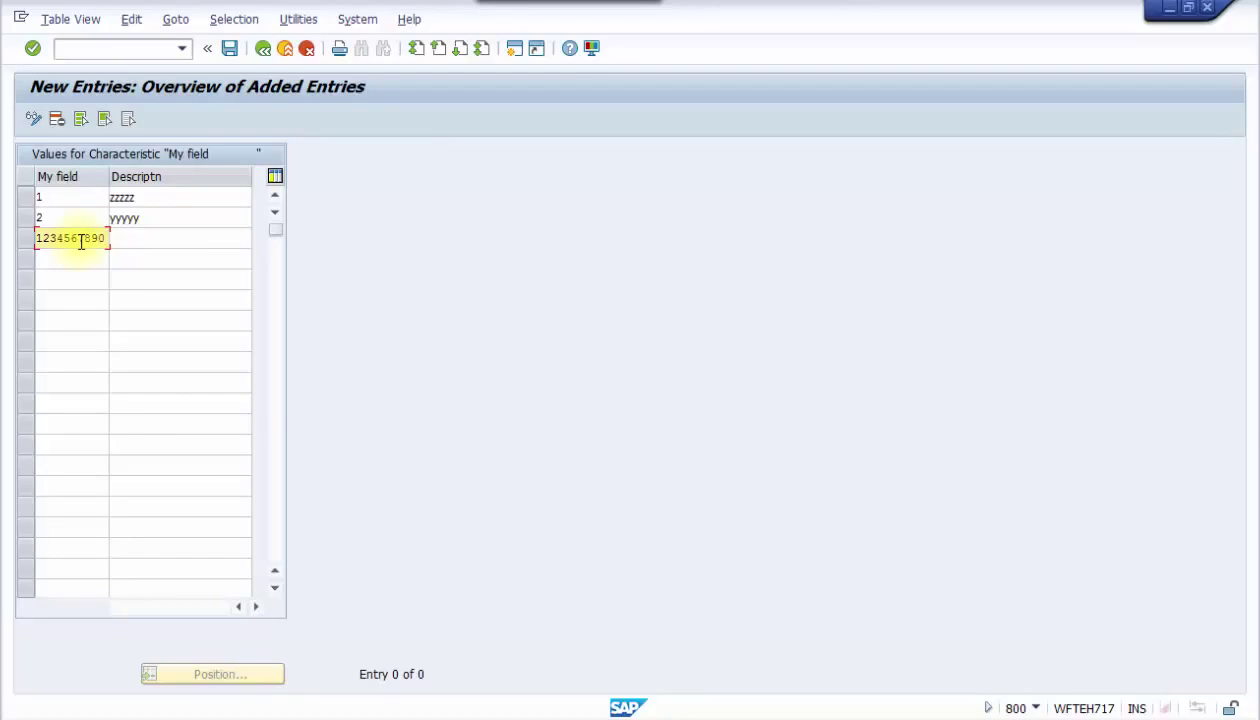
pyautogui.click(128, 236)
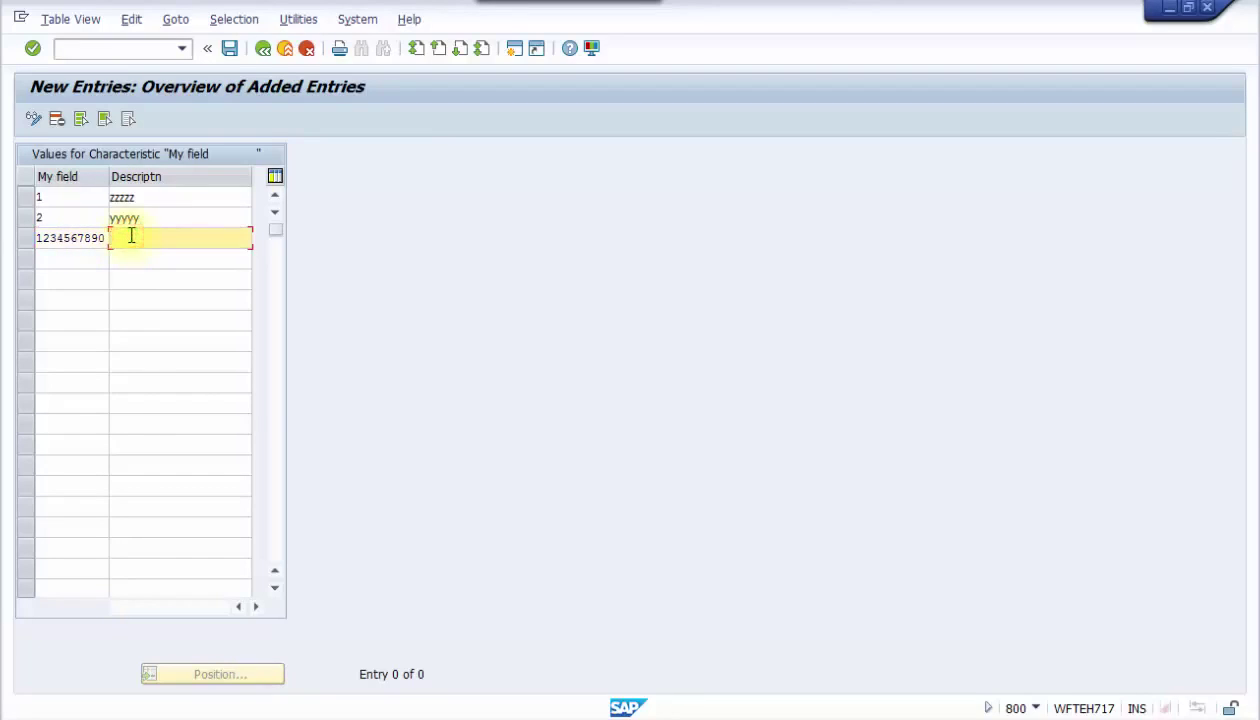
pyautogui.write('xxxxxxx')
pyautogui.click(229, 48)
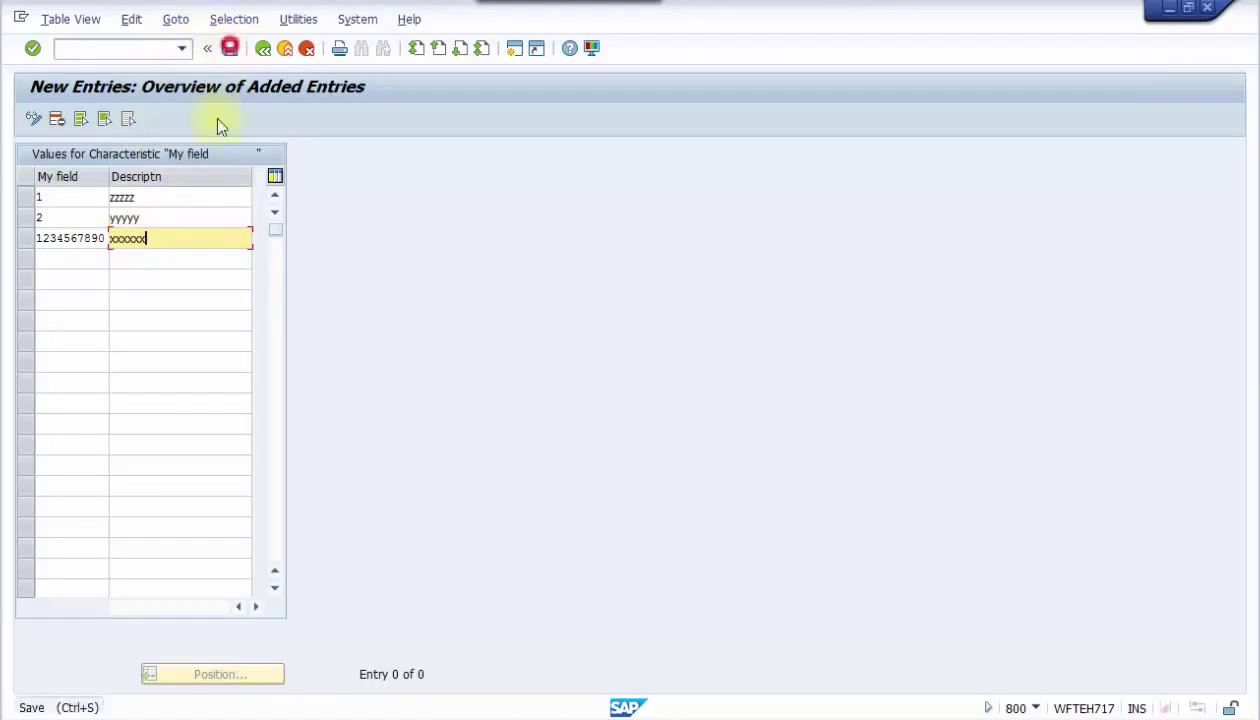
# Go back to the characteristics list, show the technical names, and return to the implementation guide
pyautogui.click(259, 52)
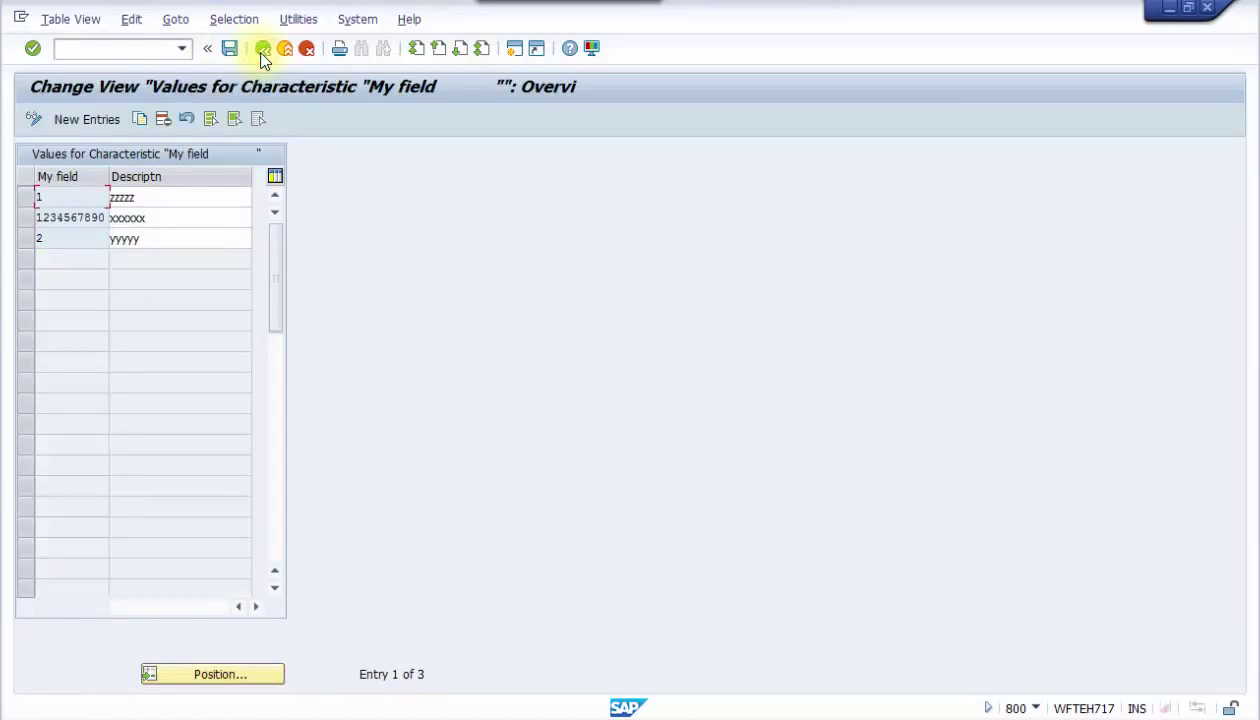
pyautogui.click(262, 49)
pyautogui.click(168, 121)
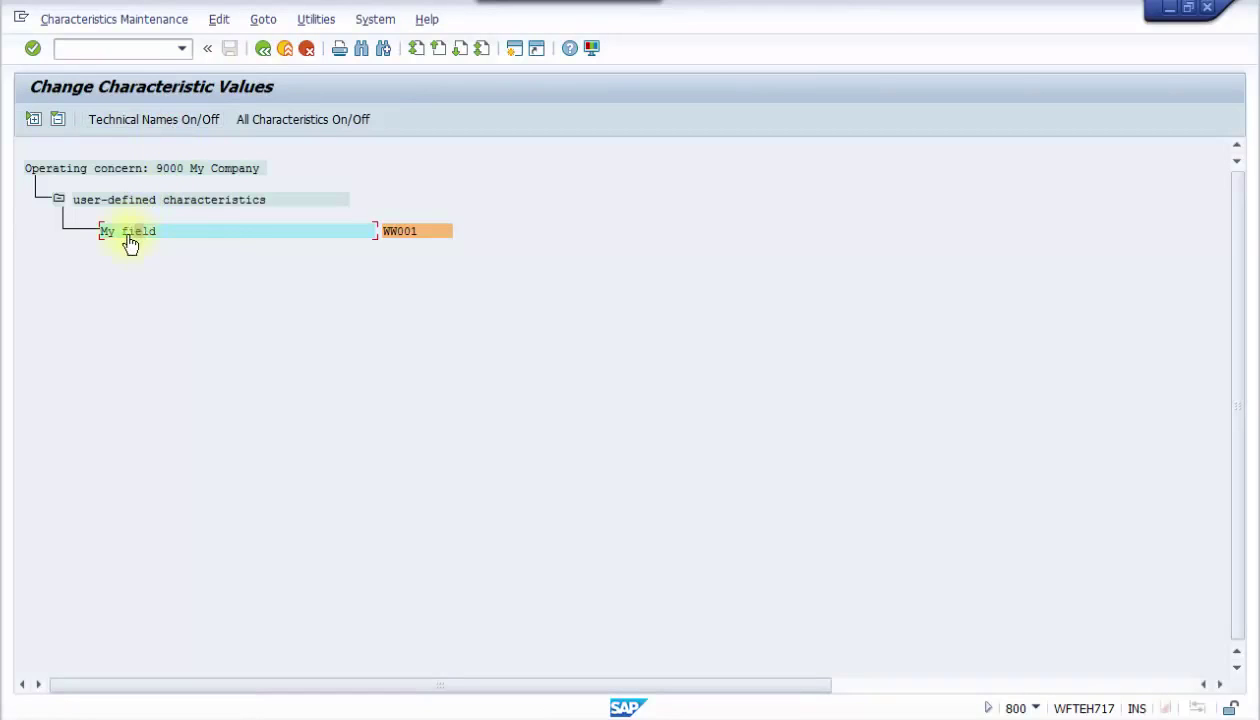
pyautogui.click(261, 49)
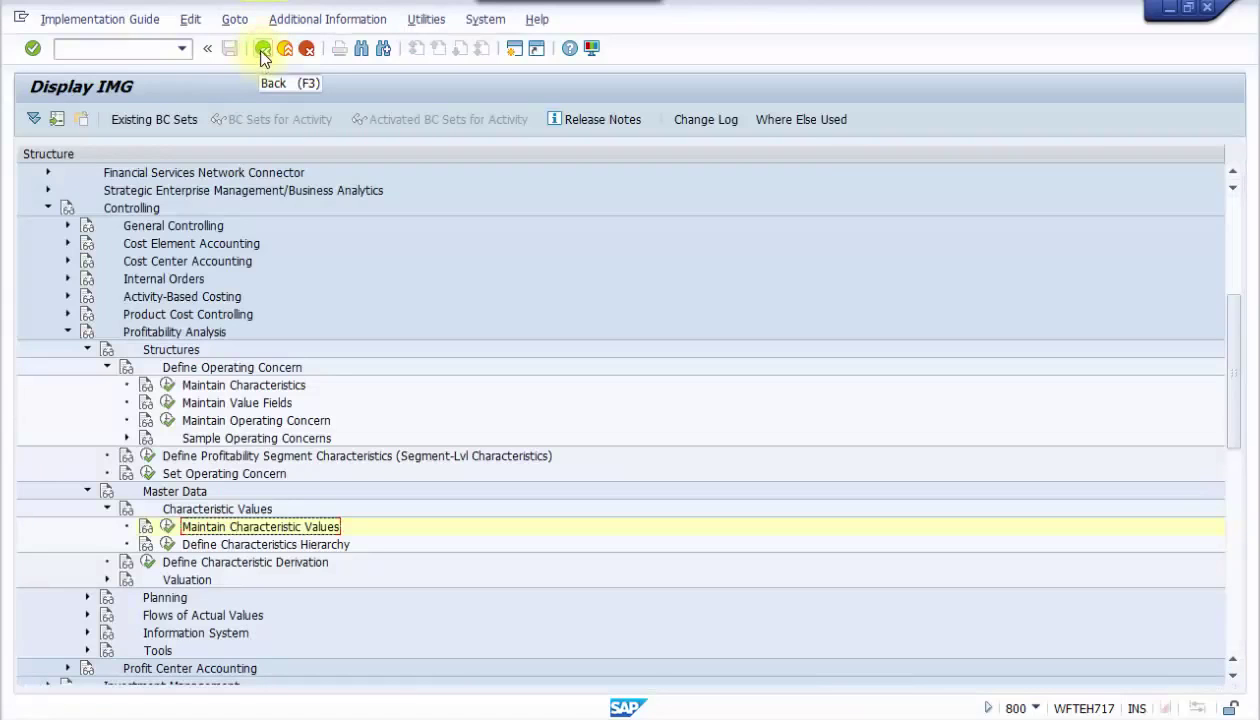